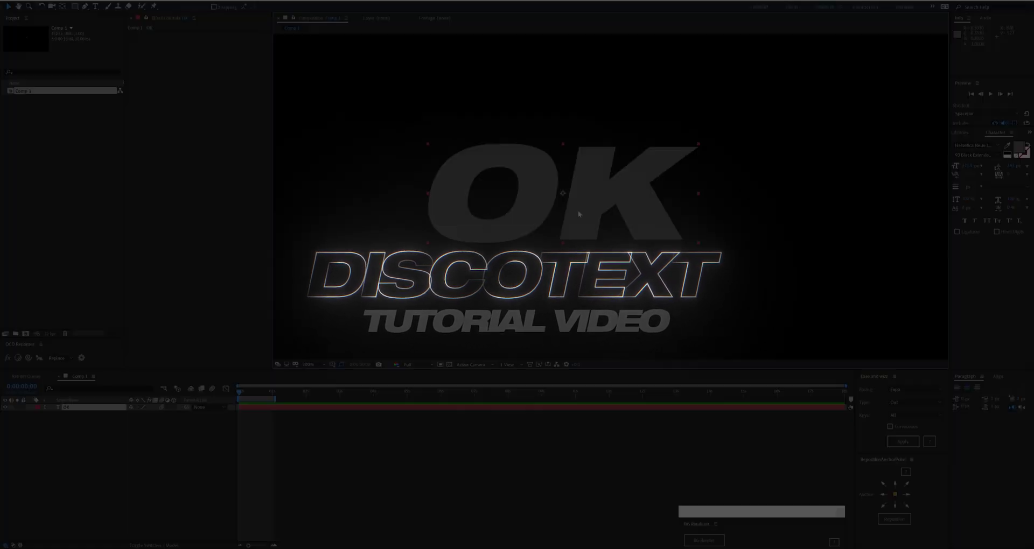
Step: Apply the Discotext effect to the OK text layer and turn off Composite Over Original so only the outline remains
{"action": "key", "text": "ctrl+space"}
{"action": "type", "text": "disco"}
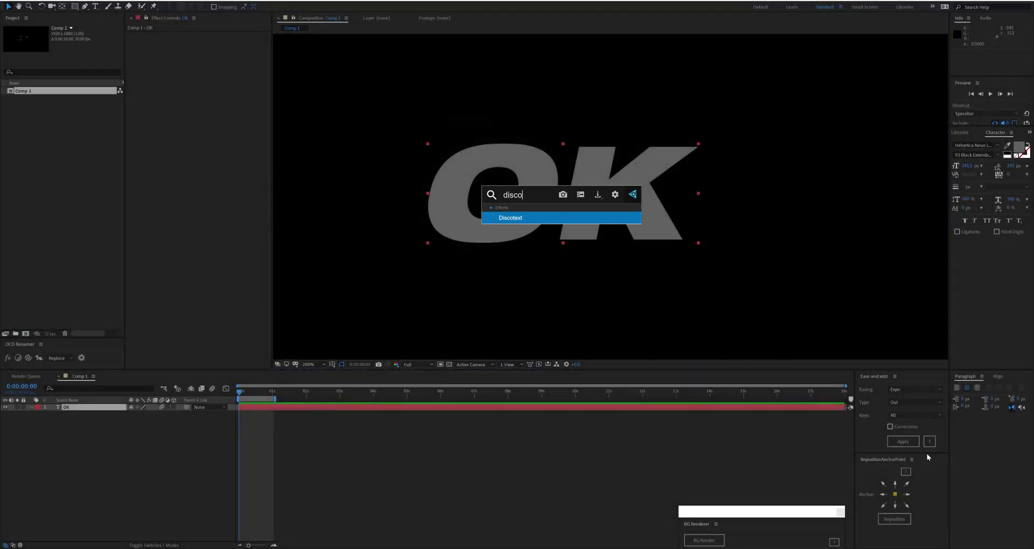
{"action": "key", "text": "Return"}
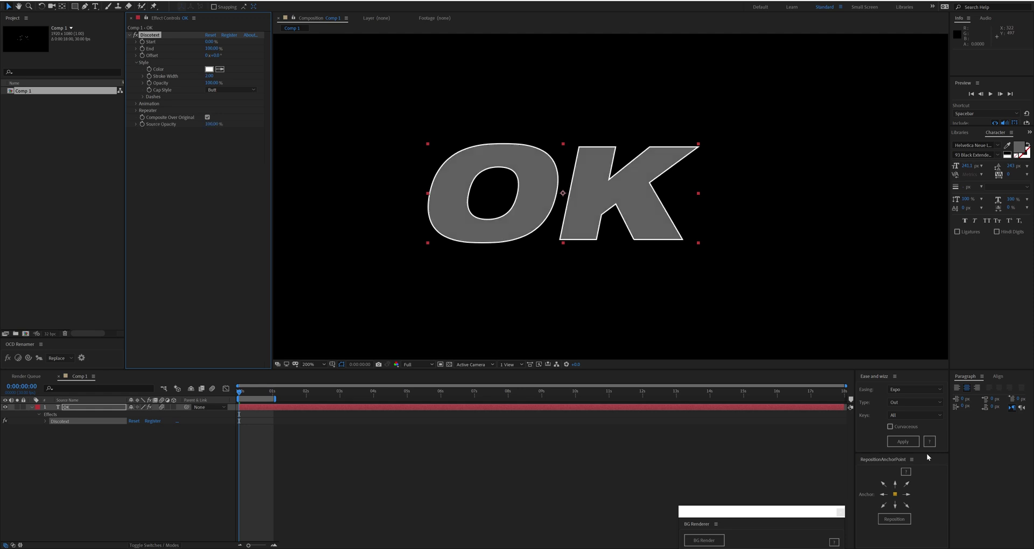
{"action": "key", "text": "ctrl+z"}
{"action": "left_click_drag", "start_coordinate": [212, 123], "coordinate": [190, 124]}
{"action": "left_click", "coordinate": [207, 118]}
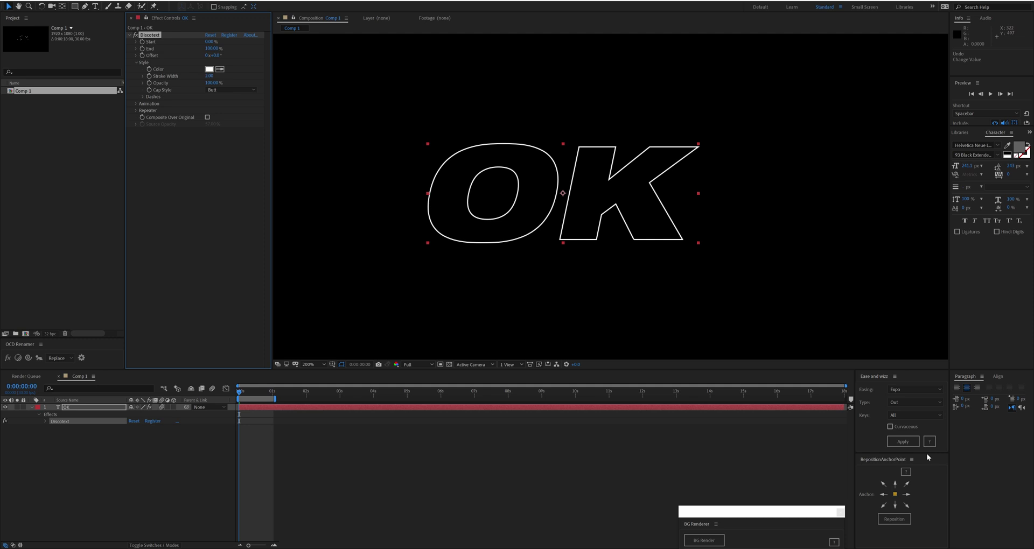
Step: Keyframe the Discotext End value from 0% at the first frame to 100% at 0:00:01:00
{"action": "left_click", "coordinate": [211, 48]}
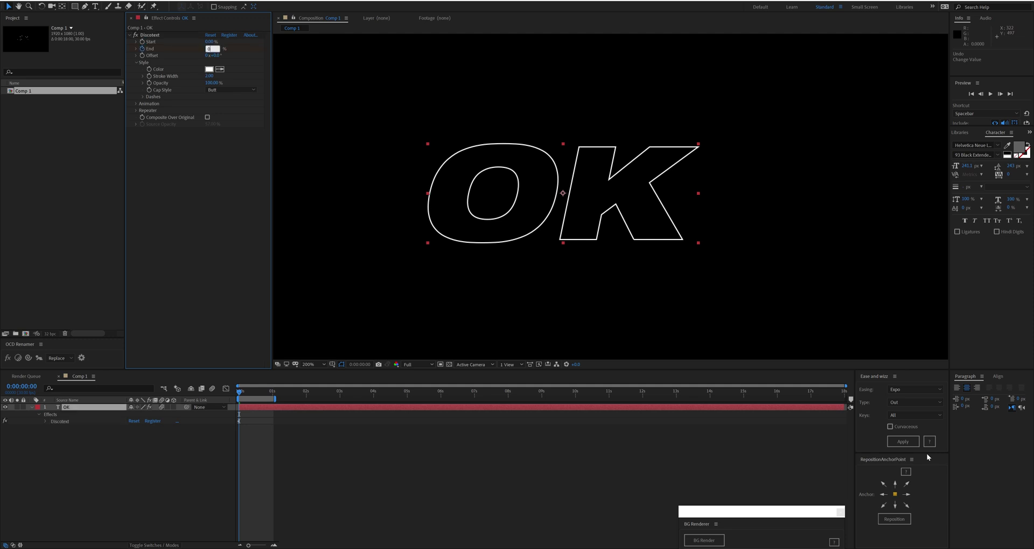
{"action": "type", "text": "0"}
{"action": "key", "text": "Return"}
{"action": "key", "text": "u"}
{"action": "key", "text": "shift+Page_Down"}
{"action": "key", "text": "shift+Page_Down"}
{"action": "key", "text": "shift+Page_Down"}
{"action": "left_click", "coordinate": [211, 48]}
{"action": "type", "text": "100"}
{"action": "key", "text": "Return"}
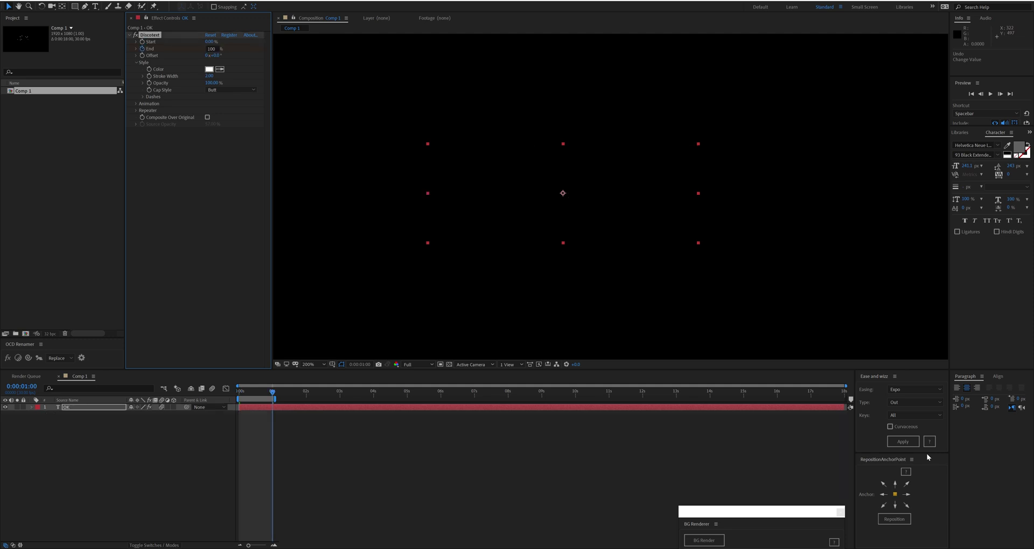
Step: Apply Expo Out easing to the End keyframes and preview the outline animation
{"action": "key", "text": "u"}
{"action": "left_click", "coordinate": [903, 442]}
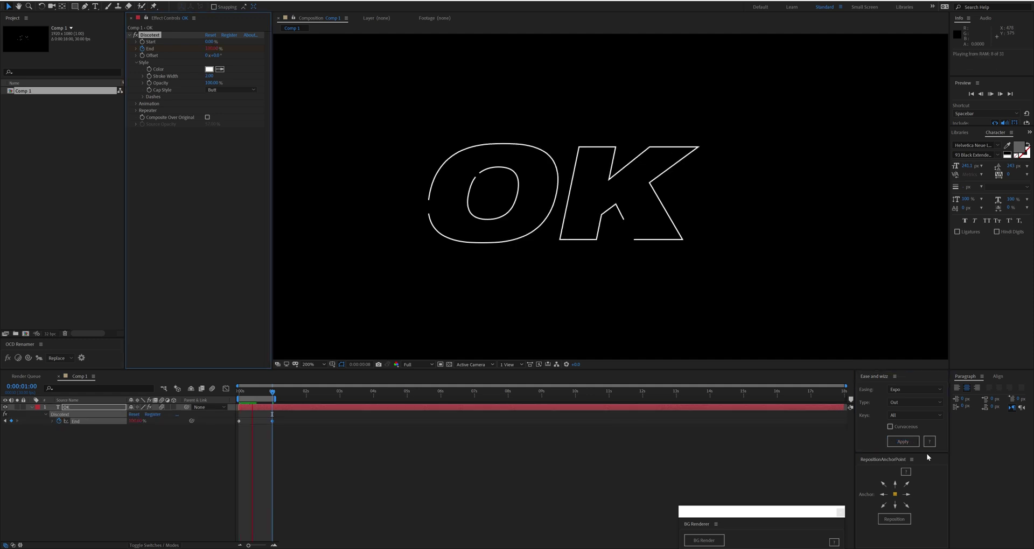
{"action": "key", "text": "space"}
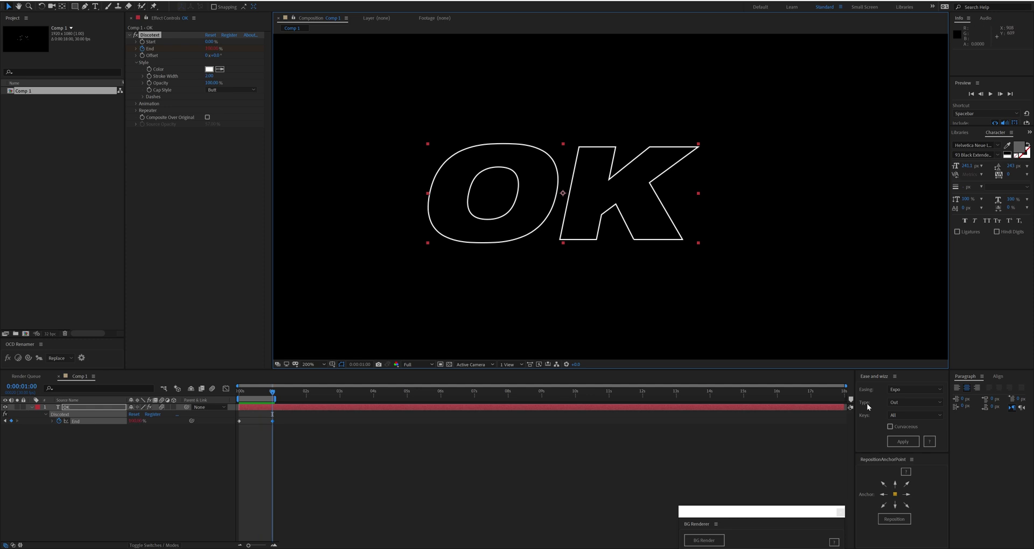
Step: Try rotating the Discotext Offset, including a full turn, and return it to 0x+0.0°
{"action": "left_click", "coordinate": [137, 56]}
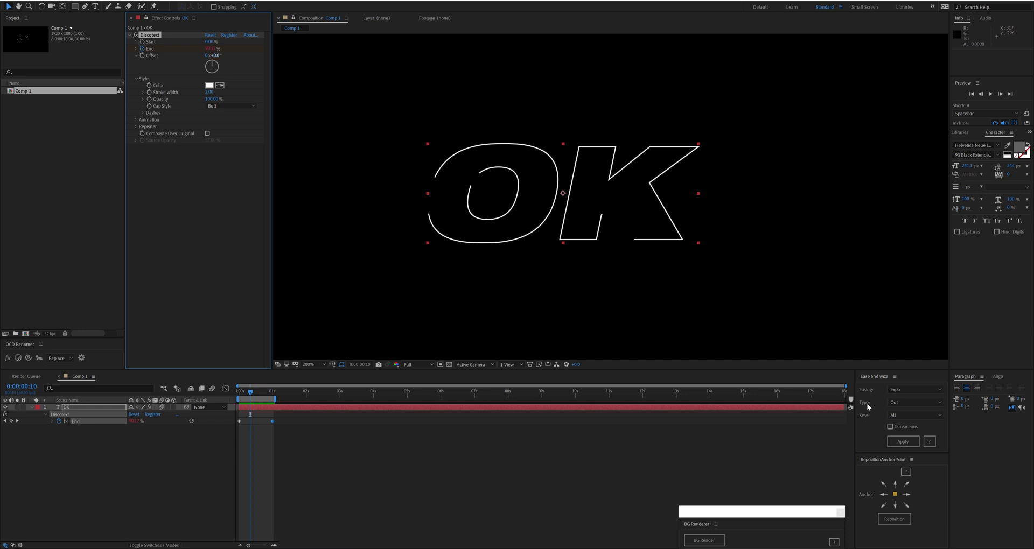
{"action": "left_click_drag", "start_coordinate": [212, 61], "coordinate": [215, 61]}
{"action": "left_click", "coordinate": [235, 183]}
{"action": "left_click_drag", "start_coordinate": [206, 55], "coordinate": [207, 55]}
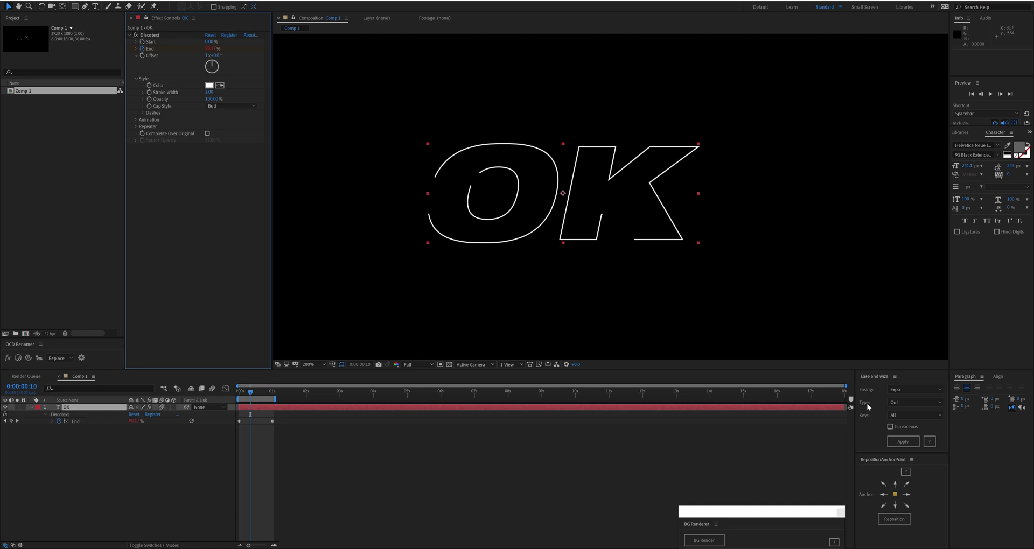
{"action": "left_click", "coordinate": [207, 56]}
{"action": "key", "text": "Return"}
Step: Enable motion blur for the composition and set its Shutter Angle to 180° in the composition settings
{"action": "left_click", "coordinate": [212, 389]}
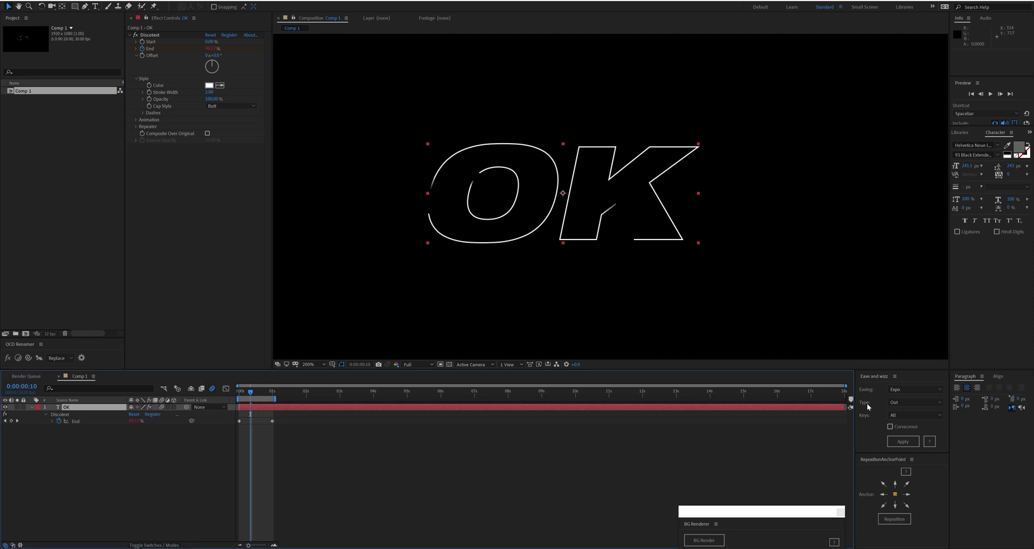
{"action": "key", "text": "period"}
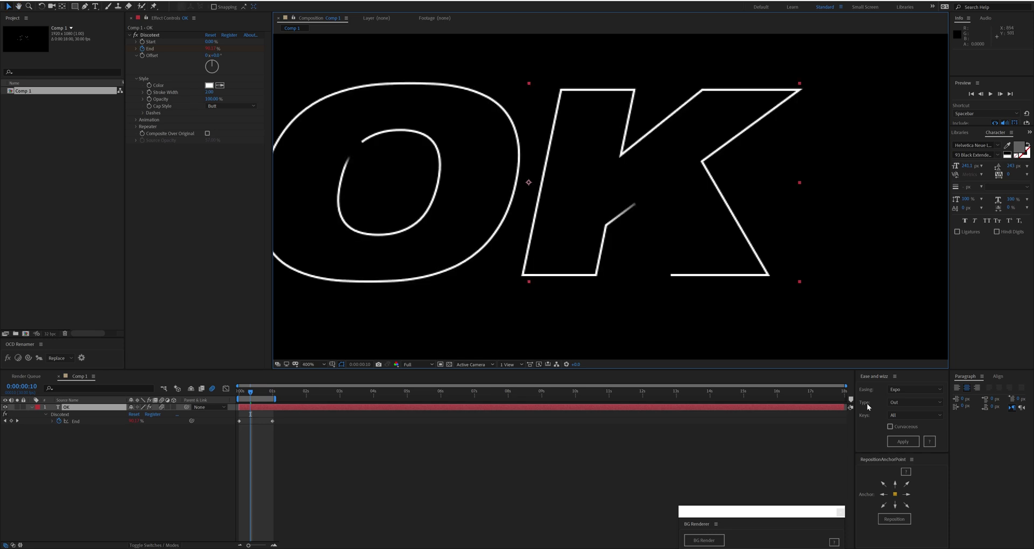
{"action": "key", "text": "ctrl+k"}
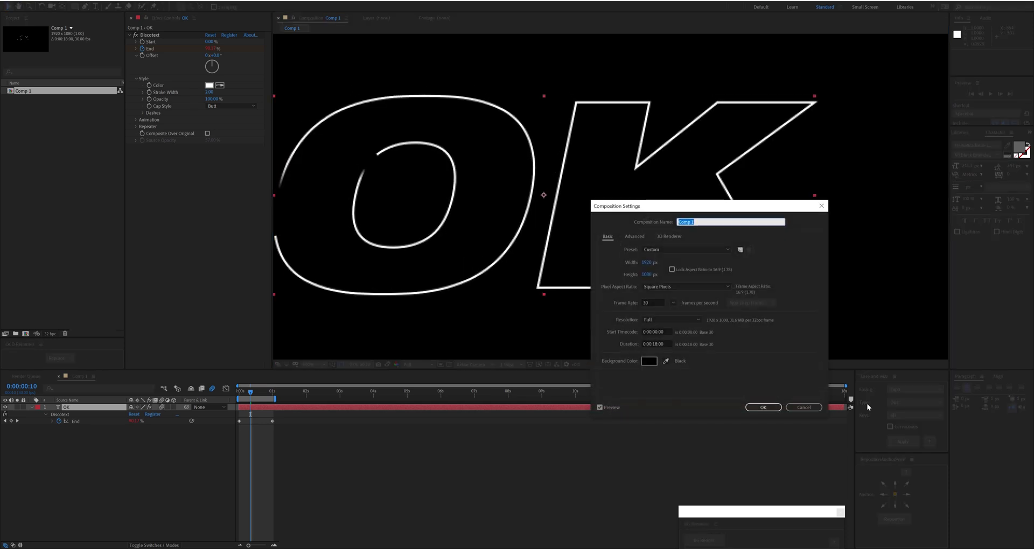
{"action": "left_click_drag", "start_coordinate": [637, 206], "coordinate": [761, 130]}
{"action": "key", "text": "ctrl+Tab"}
{"action": "key", "text": "Tab"}
{"action": "type", "text": "180"}
{"action": "key", "text": "Return"}
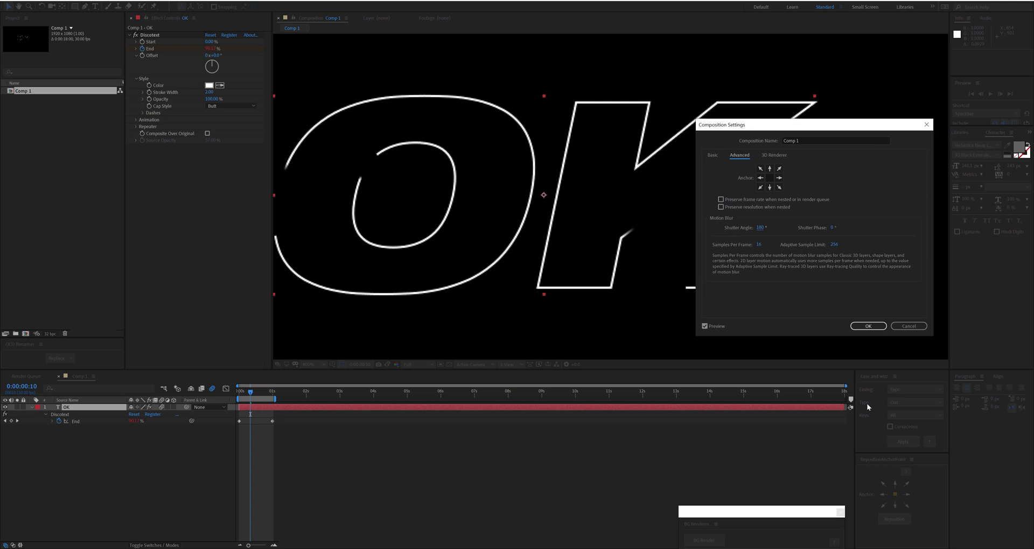
Step: Try a much stronger motion blur with a Shutter Angle of 720°
{"action": "key", "text": "Tab"}
{"action": "type", "text": "8"}
{"action": "key", "text": "Return"}
{"action": "key", "text": "shift+Tab"}
{"action": "key", "text": "shift+Tab"}
{"action": "type", "text": "720"}
{"action": "key", "text": "Return"}
{"action": "key", "text": "Tab"}
{"action": "key", "text": "Tab"}
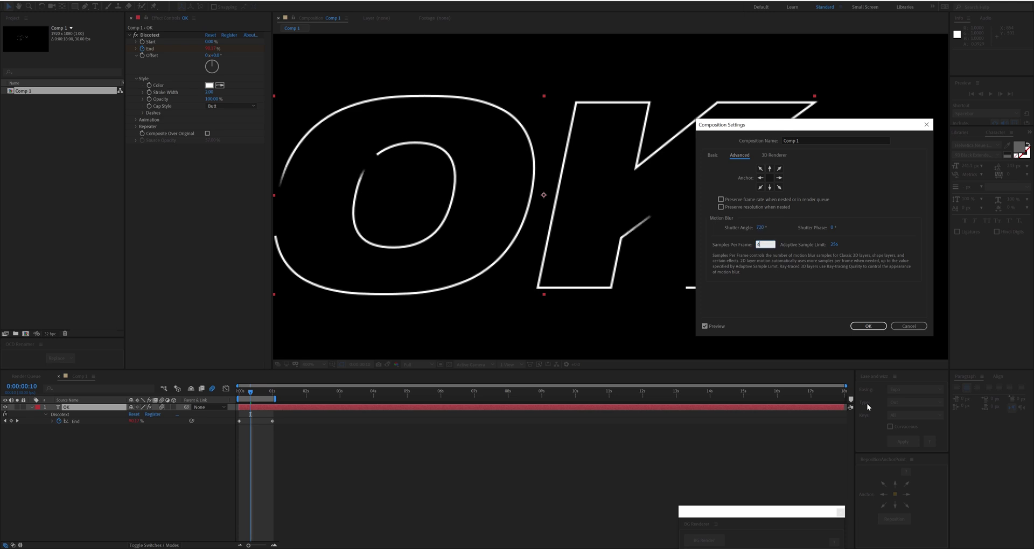
Step: Try Samples Per Frame values of 4 and 16 with a Shutter Phase of 360°, and leave the composition settings
{"action": "type", "text": "4"}
{"action": "key", "text": "Return"}
{"action": "key", "text": "Tab"}
{"action": "type", "text": "16"}
{"action": "key", "text": "Return"}
{"action": "key", "text": "shift+Tab"}
{"action": "type", "text": "360"}
{"action": "key", "text": "Return"}
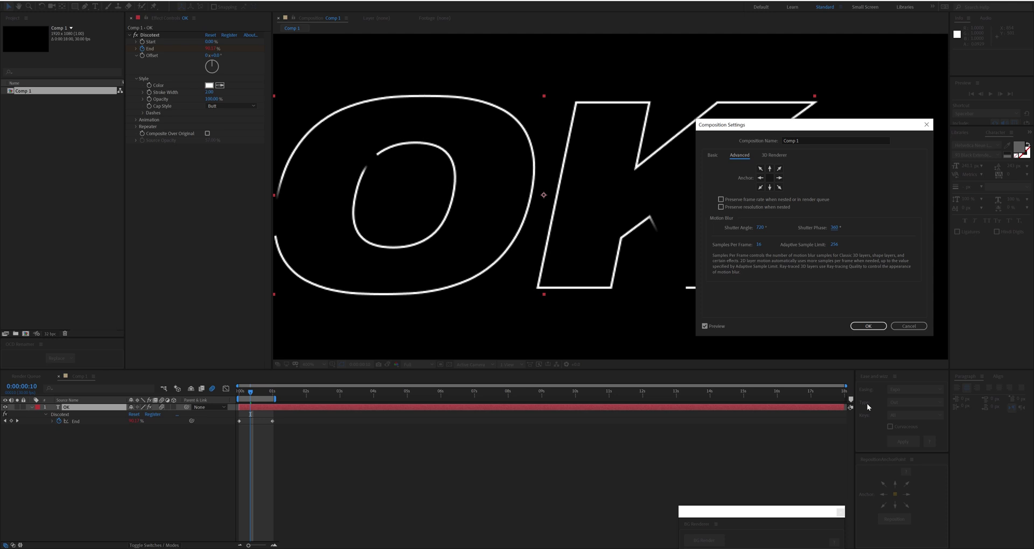
{"action": "key", "text": "Escape"}
{"action": "key", "text": "Return"}
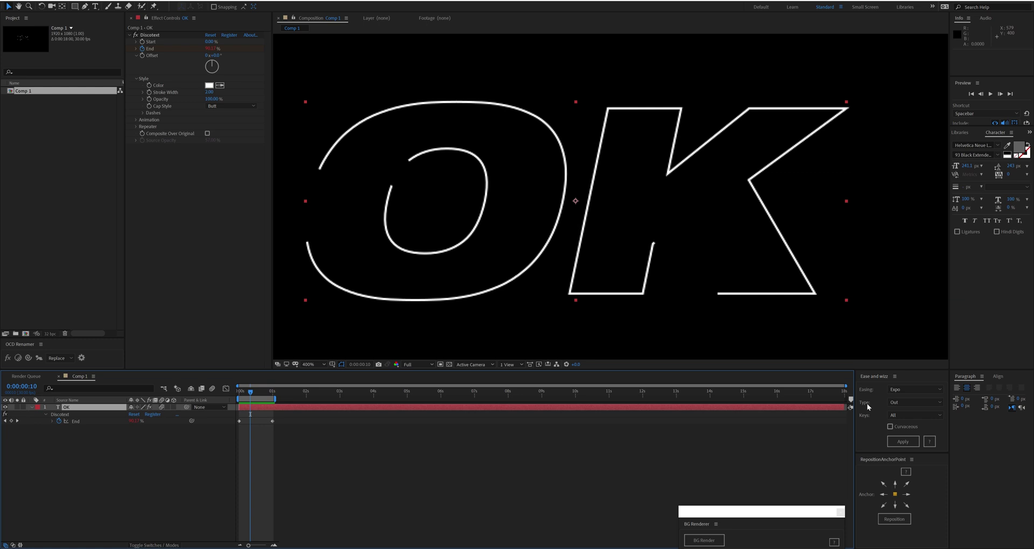
Step: Try a red stroke color on the outline and cancel the change
{"action": "left_click", "coordinate": [209, 86]}
{"action": "left_click", "coordinate": [242, 218]}
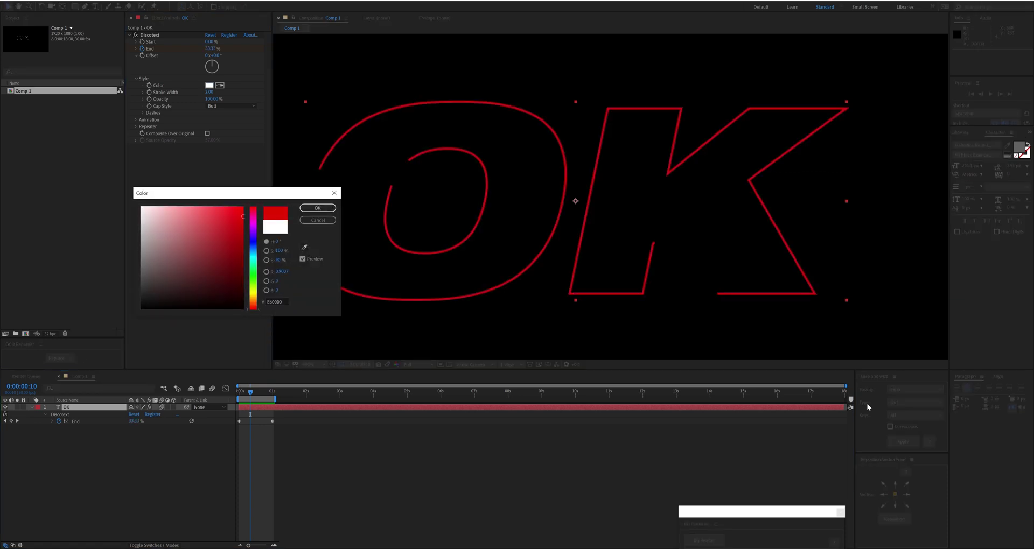
{"action": "left_click", "coordinate": [318, 219]}
Step: Increase the outline's Stroke Width to about 5 and test the Opacity setting, keeping it at 100%
{"action": "left_click_drag", "start_coordinate": [209, 92], "coordinate": [267, 92]}
{"action": "left_click_drag", "start_coordinate": [425, 92], "coordinate": [329, 92]}
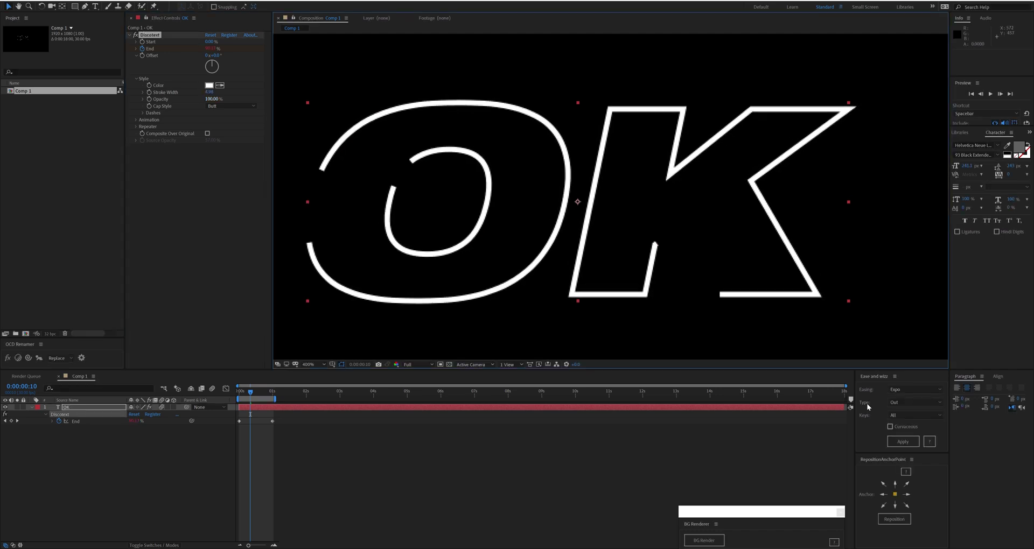
{"action": "mouse_move", "coordinate": [210, 99]}
{"action": "left_mouse_down"}
{"action": "mouse_move", "coordinate": [177, 99]}
{"action": "mouse_move", "coordinate": [226, 99]}
{"action": "left_mouse_up"}
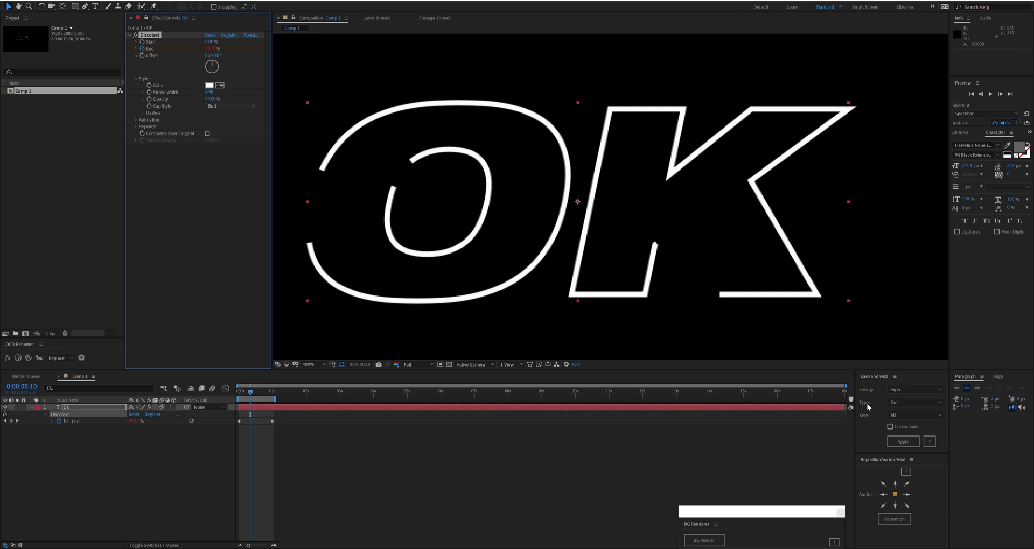
{"action": "left_click_drag", "start_coordinate": [431, 202], "coordinate": [470, 214]}
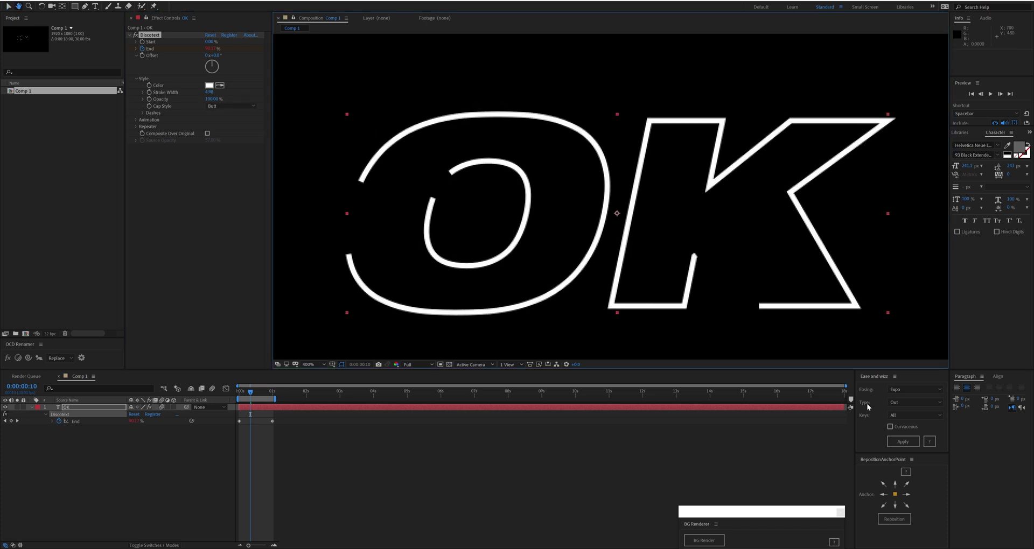
Step: Set the outline's Cap Style to Square and increase the Stroke Width to about 13
{"action": "left_click", "coordinate": [229, 106]}
{"action": "left_click", "coordinate": [224, 115]}
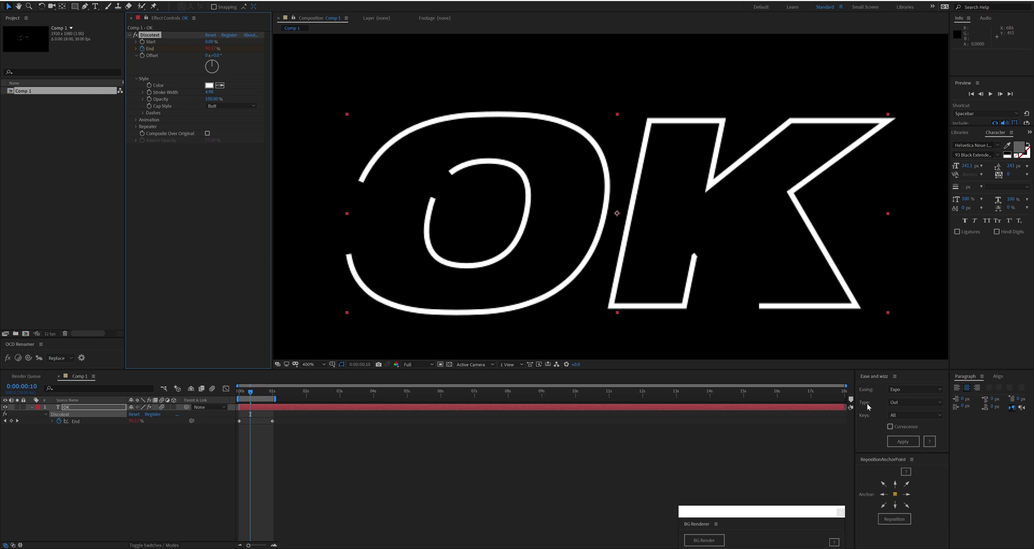
{"action": "left_click", "coordinate": [231, 106]}
{"action": "left_click", "coordinate": [215, 127]}
{"action": "left_click_drag", "start_coordinate": [210, 92], "coordinate": [290, 92]}
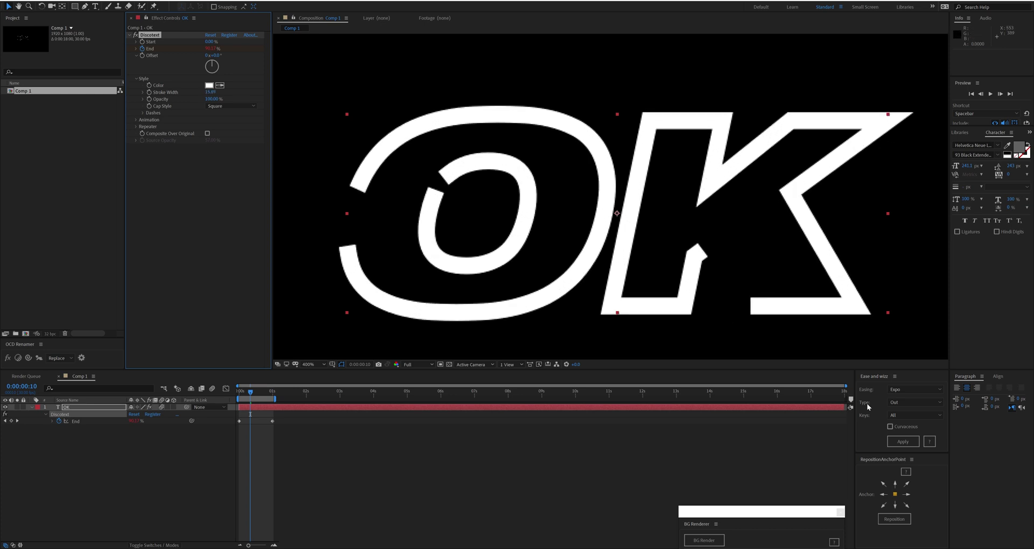
Step: Compare the Butt and Square cap styles on the thick outline, and set the Cap Style to Round
{"action": "left_click", "coordinate": [232, 106]}
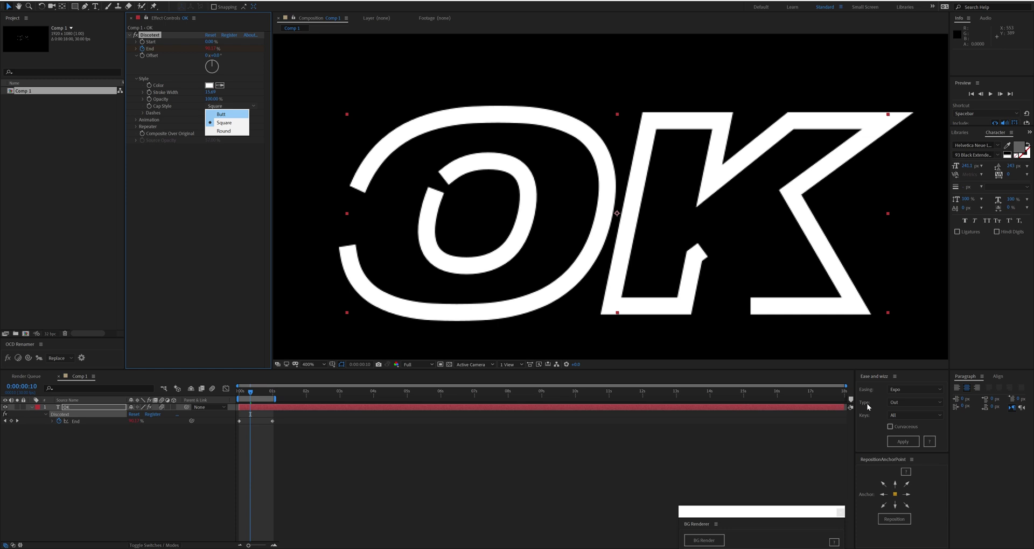
{"action": "left_click", "coordinate": [224, 114]}
{"action": "left_click", "coordinate": [232, 106]}
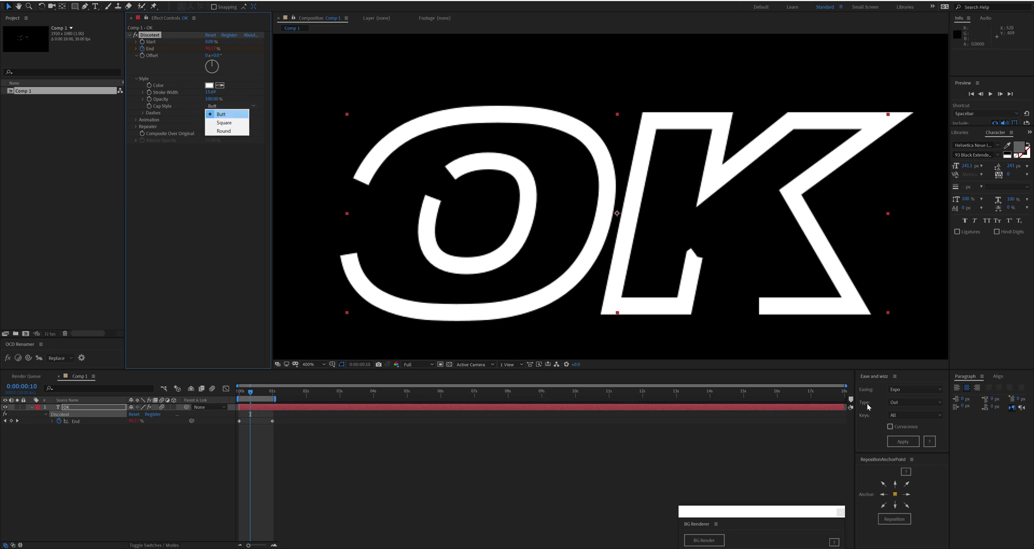
{"action": "left_click", "coordinate": [223, 120]}
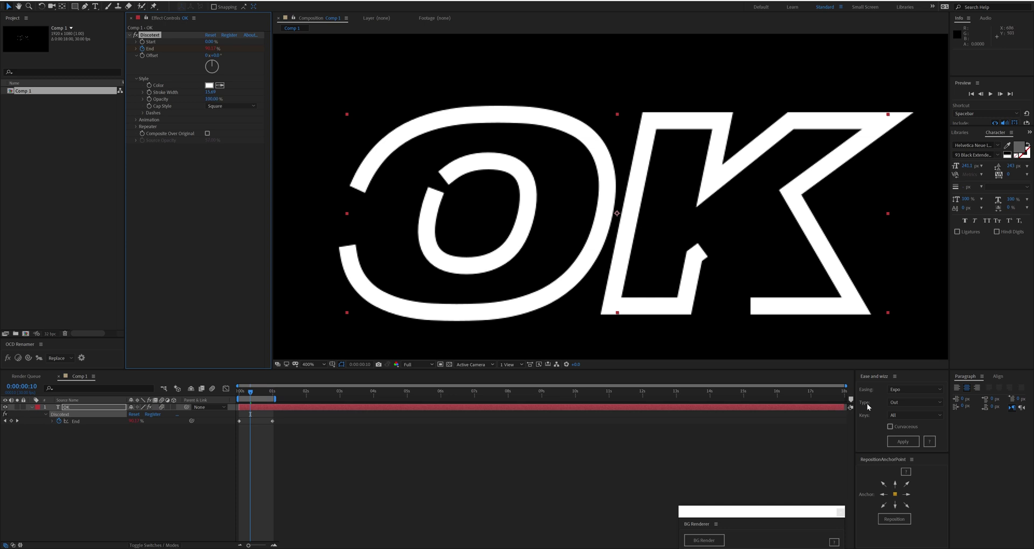
{"action": "left_click", "coordinate": [232, 105]}
{"action": "left_click", "coordinate": [224, 122]}
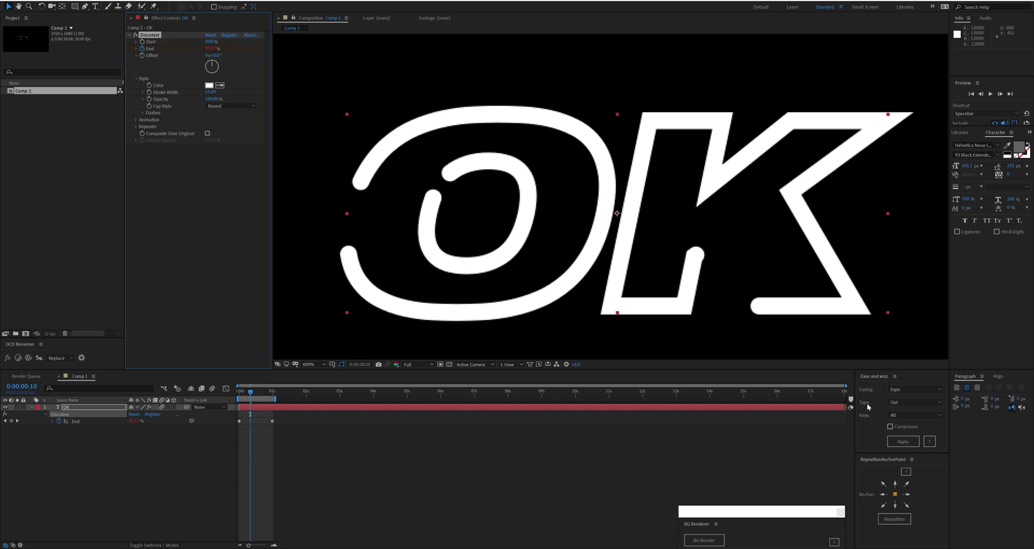
Step: Set the outline's Stroke Width to 5 and keep the Round cap style
{"action": "left_click", "coordinate": [211, 92]}
{"action": "type", "text": "5"}
{"action": "key", "text": "Return"}
{"action": "left_click", "coordinate": [231, 106]}
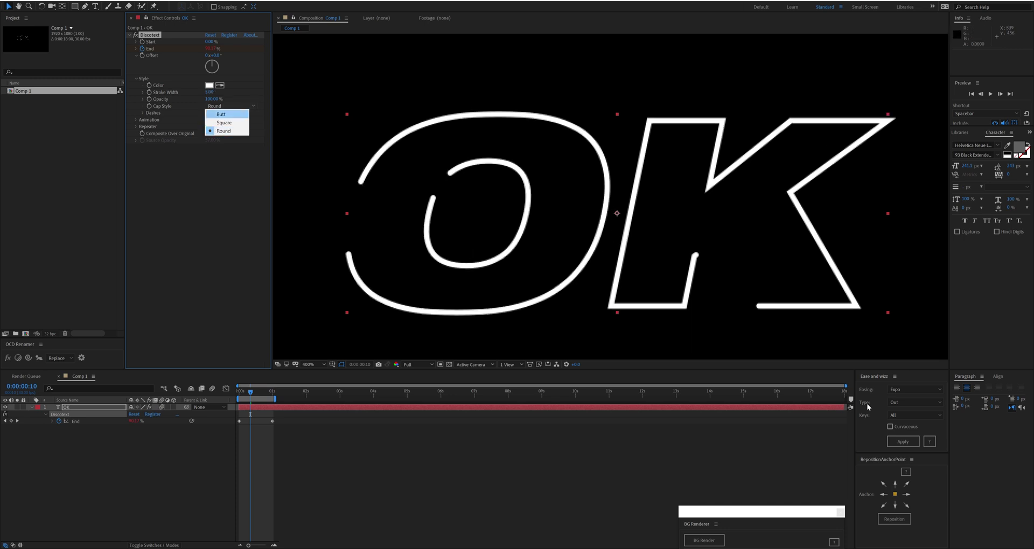
{"action": "left_click", "coordinate": [223, 131]}
Step: Inspect the Round caps on the animation's first two frames, and set the Cap Style to Butt
{"action": "key", "text": "Home"}
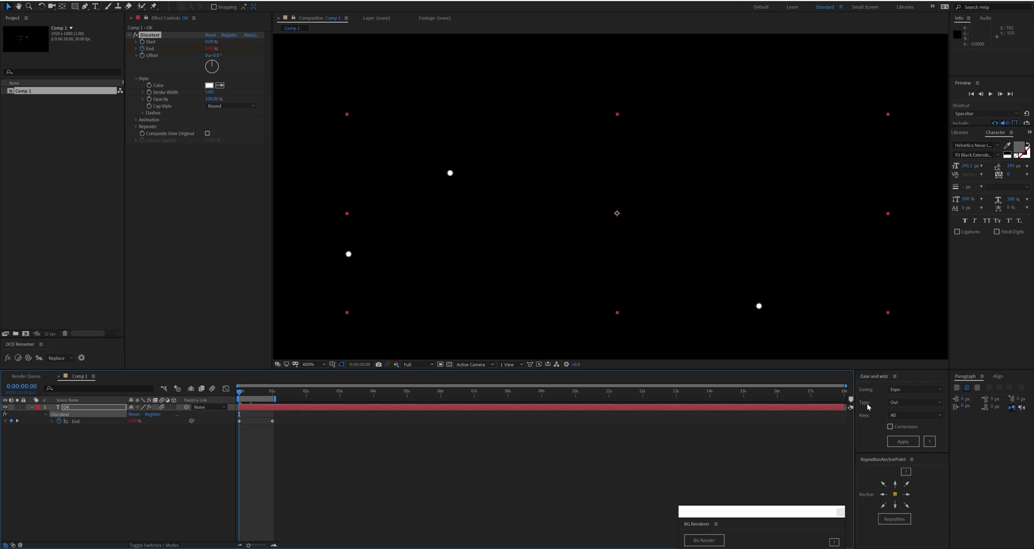
{"action": "key", "text": "Page_Down"}
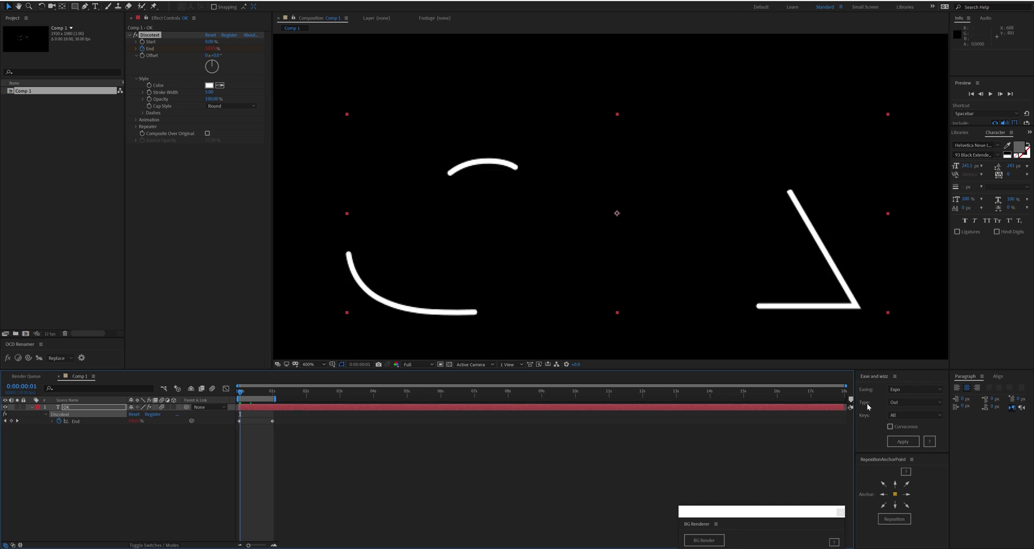
{"action": "key", "text": "Page_Up"}
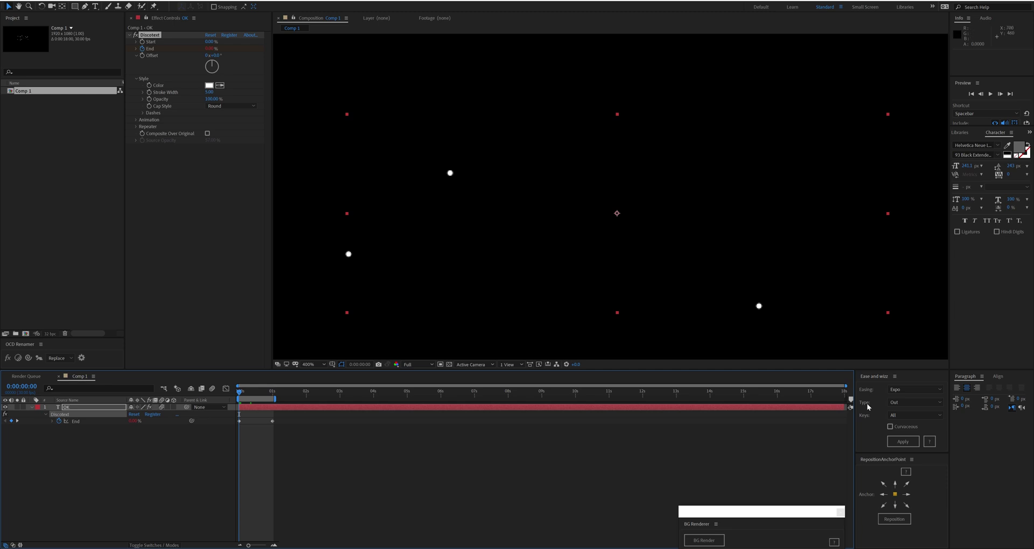
{"action": "left_click", "coordinate": [231, 107]}
{"action": "left_click", "coordinate": [226, 114]}
{"action": "left_click", "coordinate": [231, 106]}
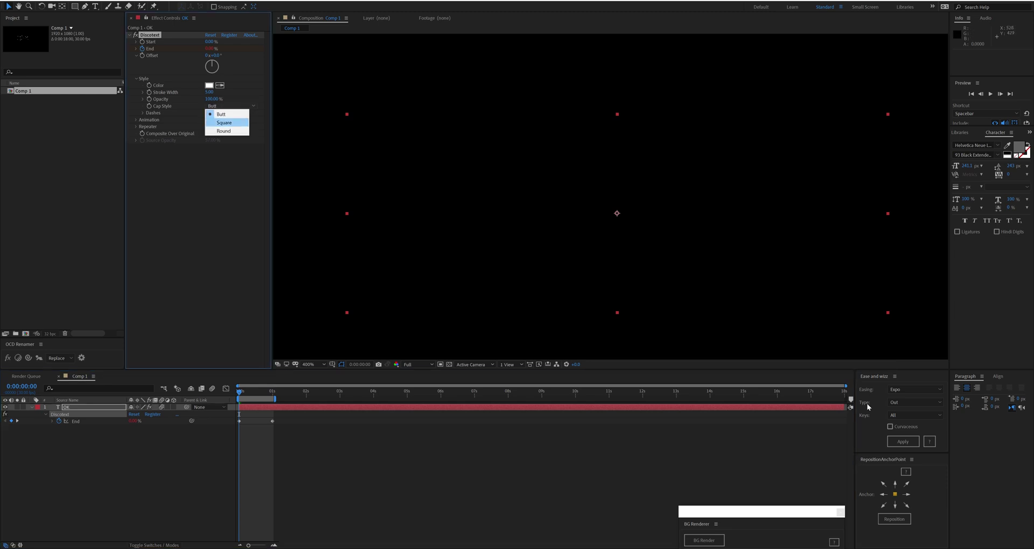
{"action": "left_click", "coordinate": [227, 123]}
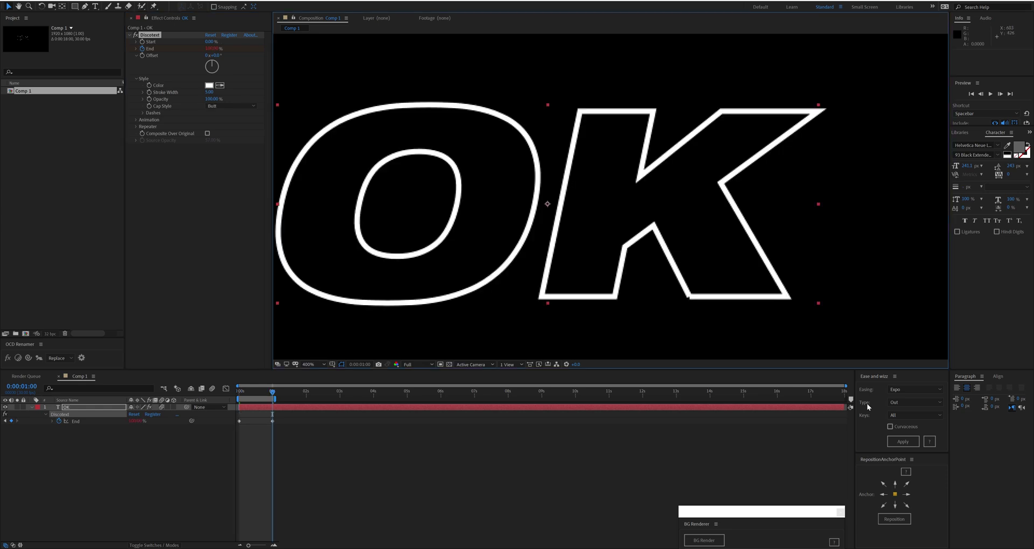
Step: Increase the outline's Stroke Width to about 12 and inspect how the Butt cap closes the K's outline
{"action": "left_click_drag", "start_coordinate": [209, 92], "coordinate": [252, 93]}
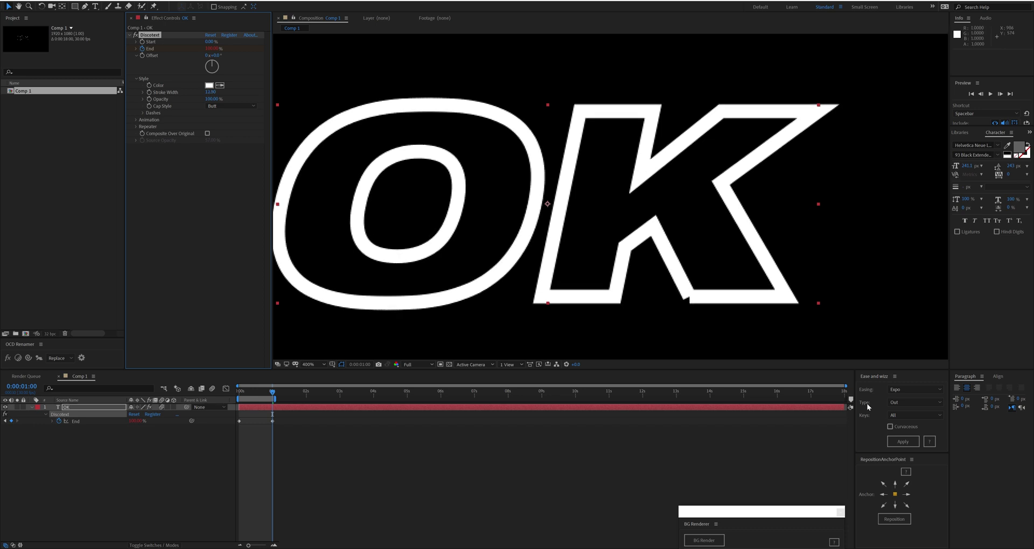
{"action": "left_click_drag", "start_coordinate": [598, 303], "coordinate": [630, 308]}
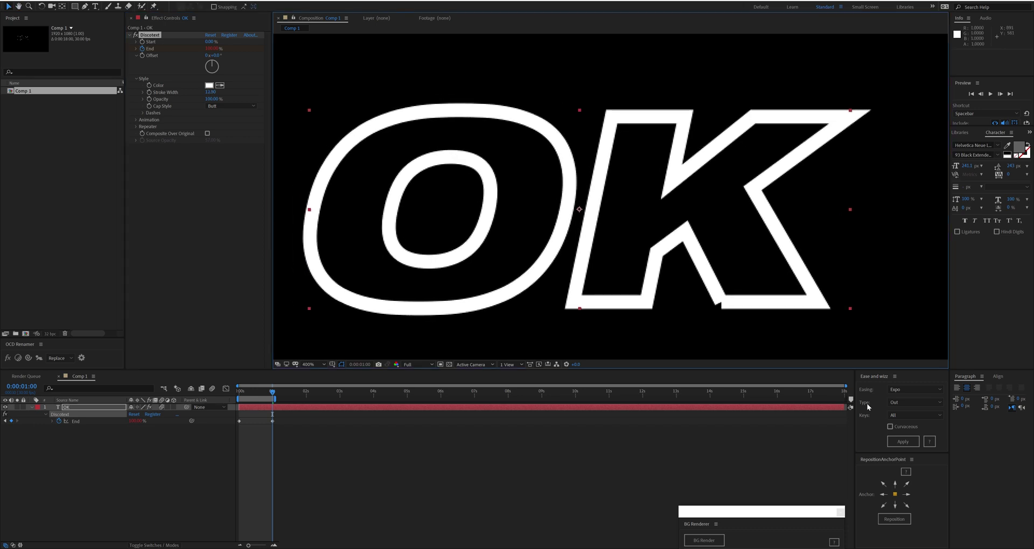
{"action": "left_click", "coordinate": [232, 106]}
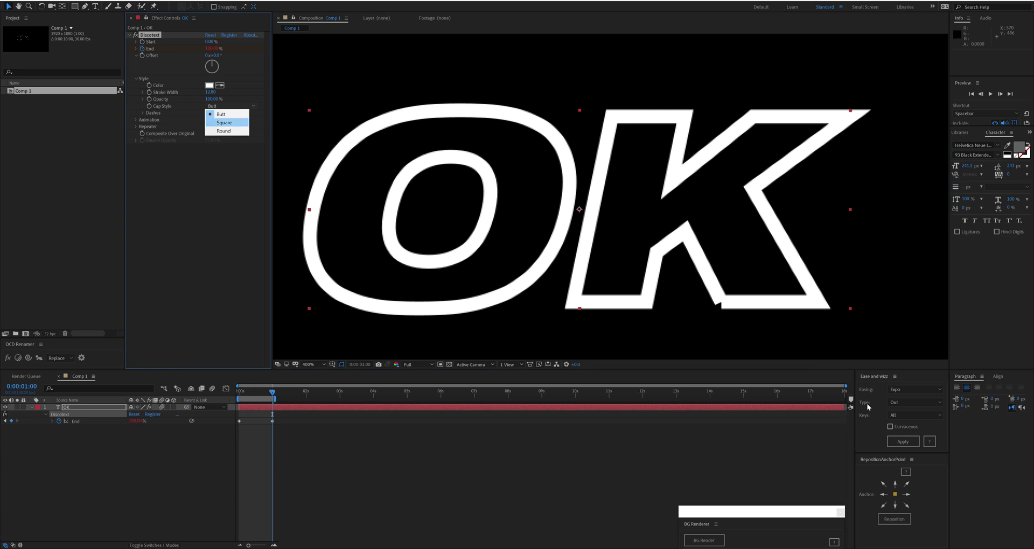
{"action": "key", "text": "Escape"}
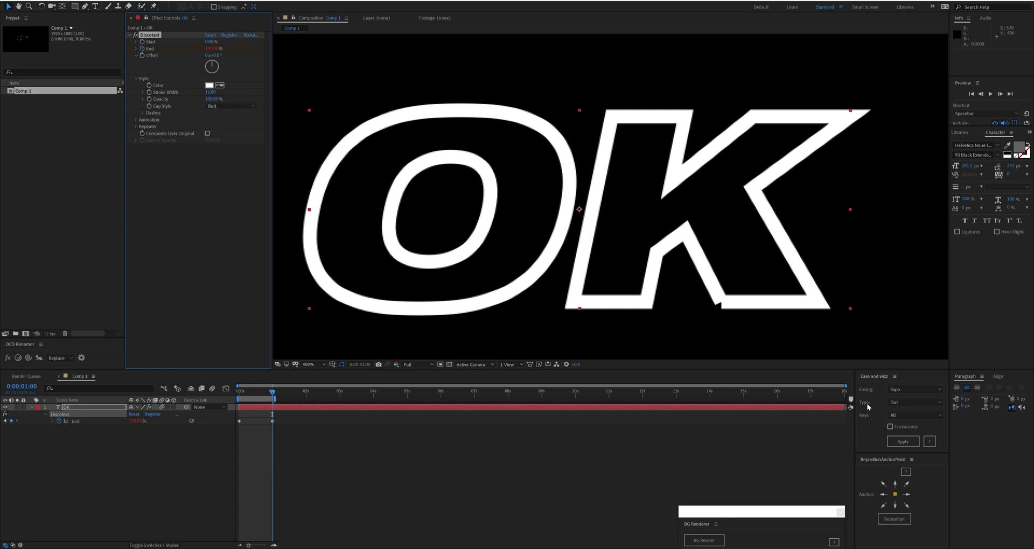
Step: Try an Offset of 1° on the outline, and undo it
{"action": "left_click", "coordinate": [216, 55]}
{"action": "type", "text": "1"}
{"action": "key", "text": "Return"}
{"action": "key", "text": "ctrl+z"}
{"action": "key", "text": "ctrl+z"}
Step: Set the outline's Cap Style to Square and its Stroke Width to 2
{"action": "left_click", "coordinate": [216, 55]}
{"action": "type", "text": "2"}
{"action": "key", "text": "Return"}
{"action": "left_click", "coordinate": [210, 92]}
{"action": "type", "text": "2"}
{"action": "key", "text": "Return"}
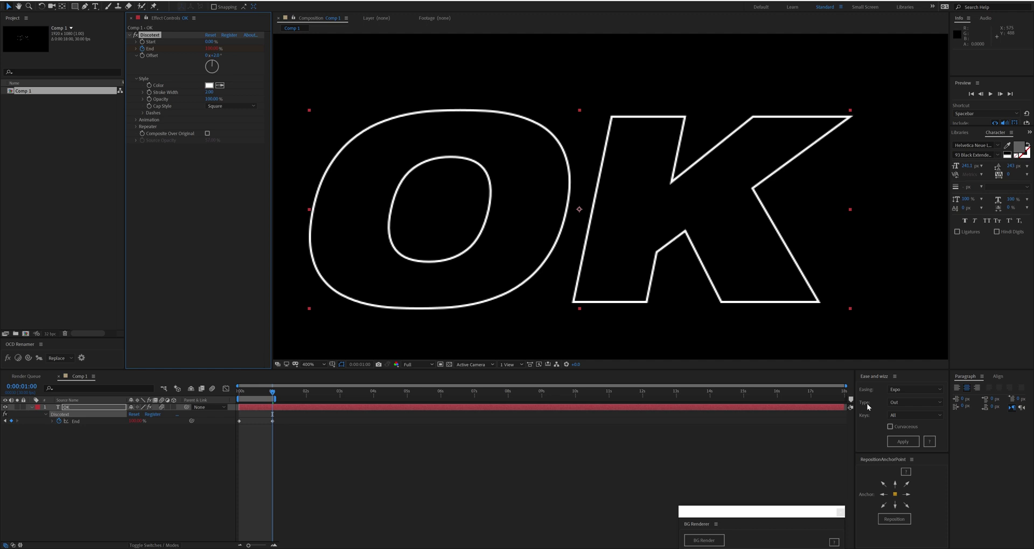
Step: Enable Dashes for the outline in the effect's Style settings
{"action": "left_click", "coordinate": [143, 113]}
{"action": "left_click", "coordinate": [208, 119]}
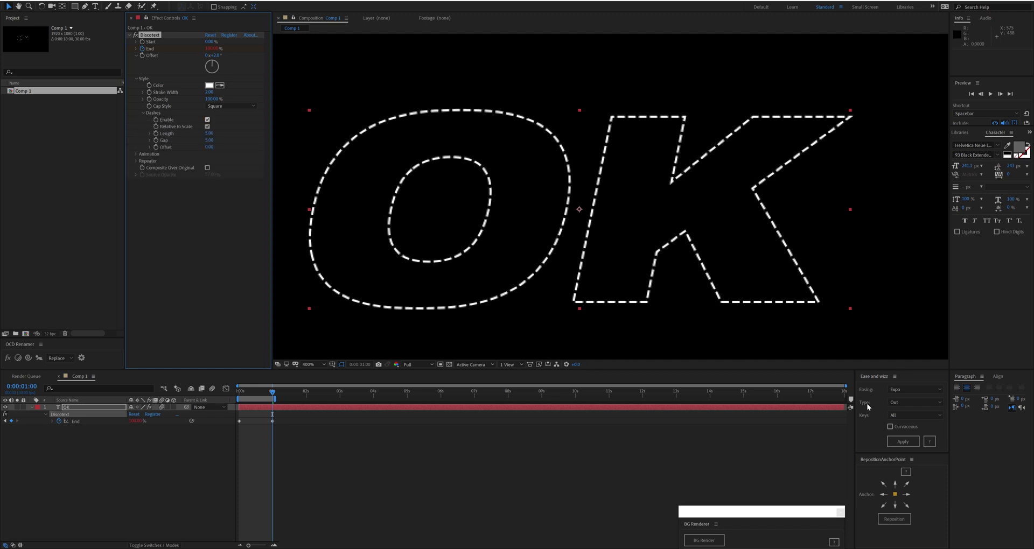
{"action": "key", "text": "slash"}
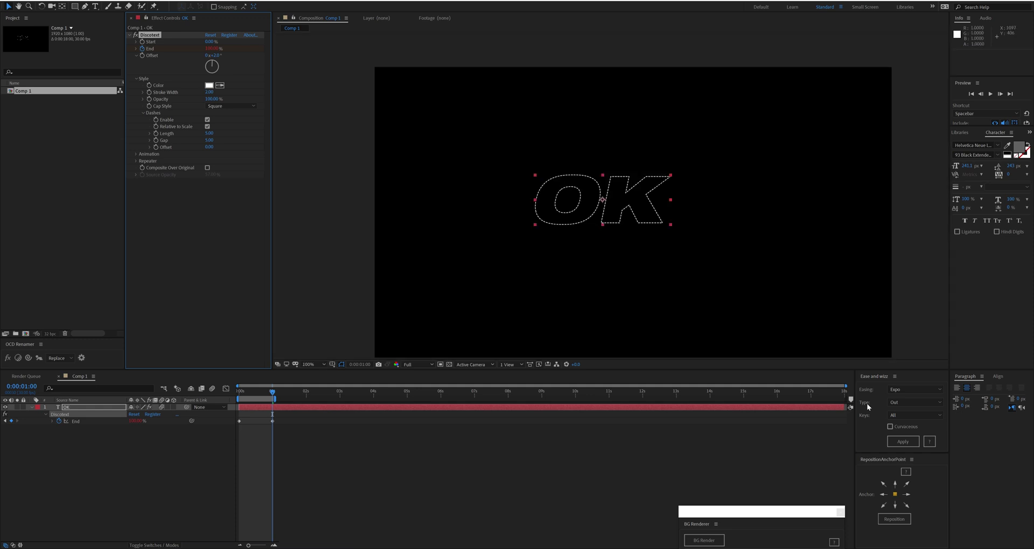
Step: Test enlarging the OK text with its dashes relative to scale, and undo the scaling
{"action": "left_click_drag", "start_coordinate": [671, 175], "coordinate": [902, 50]}
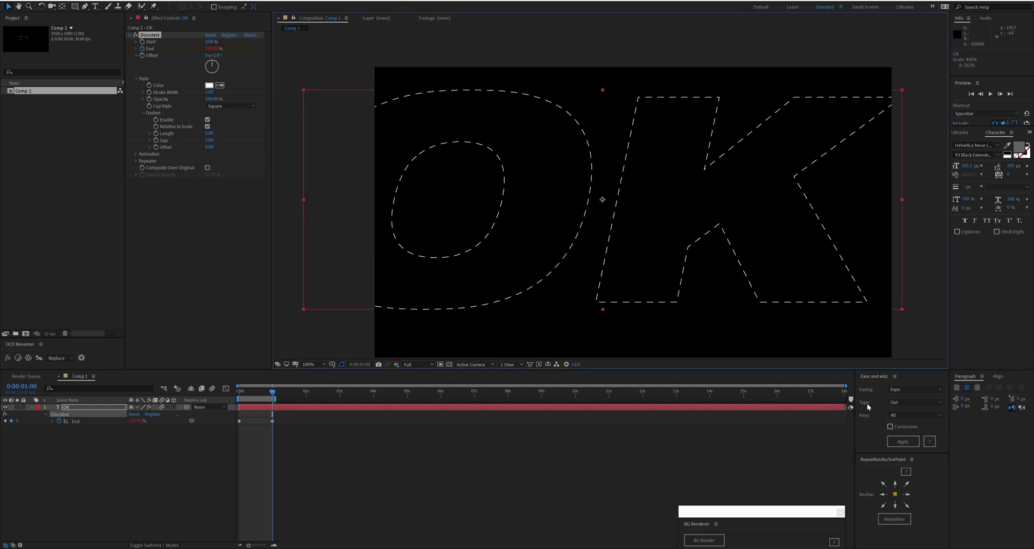
{"action": "key", "text": "ctrl+z"}
{"action": "key", "text": "ctrl+z"}
{"action": "key", "text": "ctrl+z"}
{"action": "key", "text": "ctrl+z"}
{"action": "key", "text": "ctrl+z"}
{"action": "key", "text": "ctrl+z"}
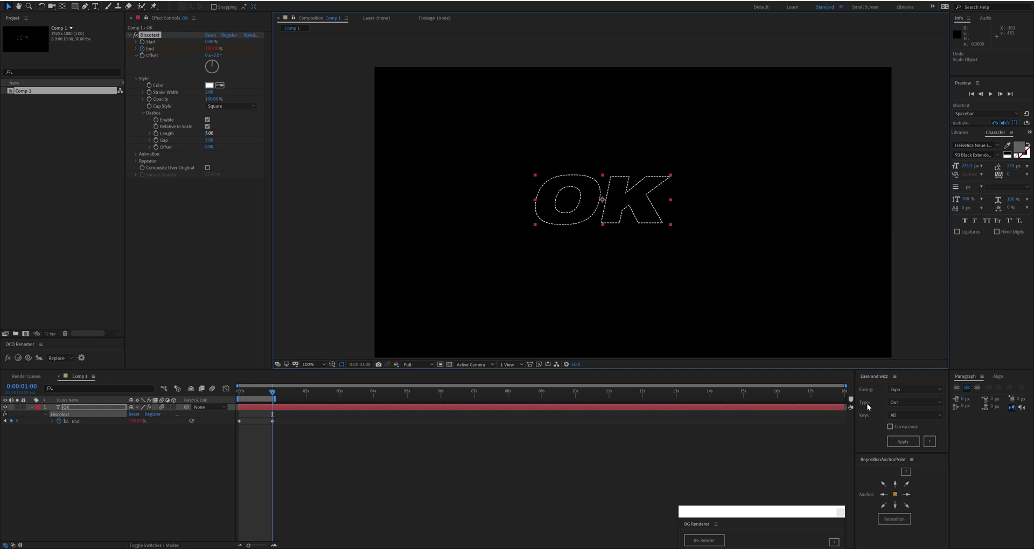
Step: Disable Relative to Scale for the dashes, test it by enlarging the OK text, and undo the scaling
{"action": "left_click", "coordinate": [207, 126]}
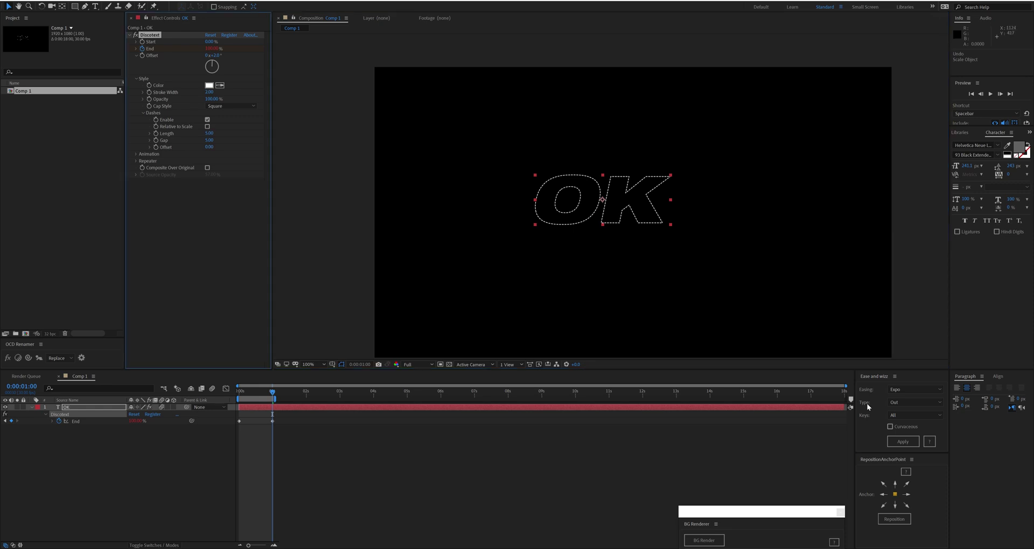
{"action": "left_click_drag", "start_coordinate": [671, 175], "coordinate": [846, 57]}
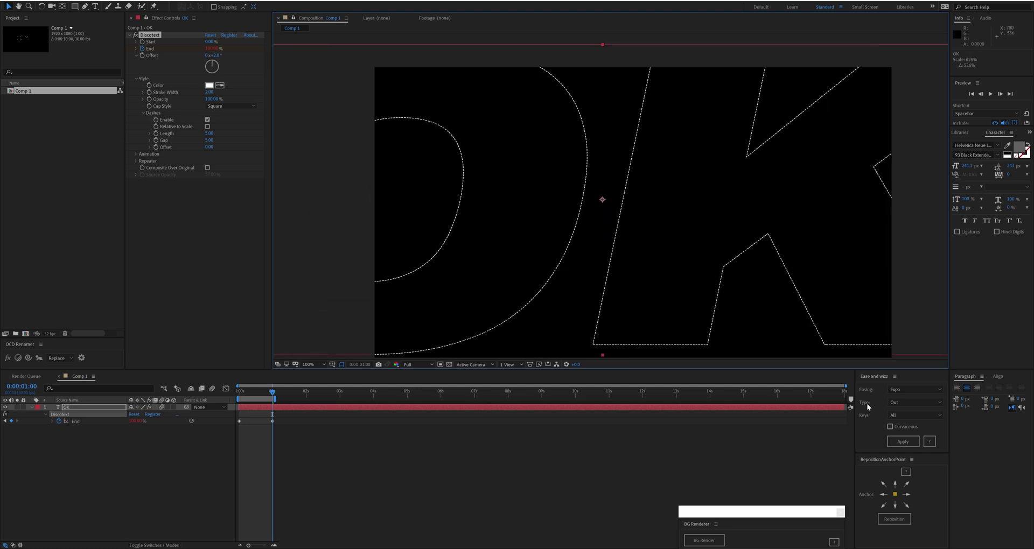
{"action": "key", "text": "ctrl+z"}
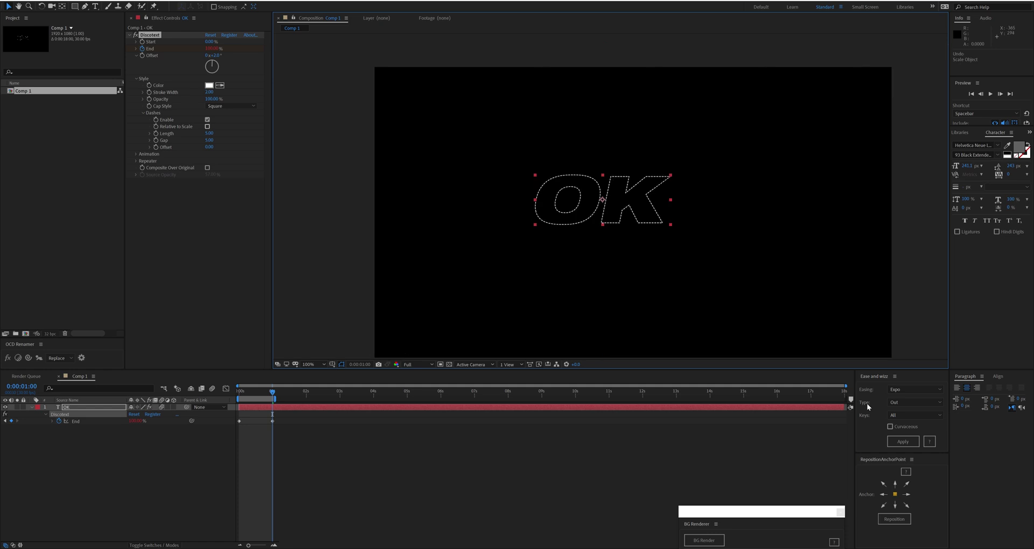
Step: Set the dash Length to 20 and the Gap to 40, and shift the dashes along the outline with their Offset
{"action": "key", "text": "period"}
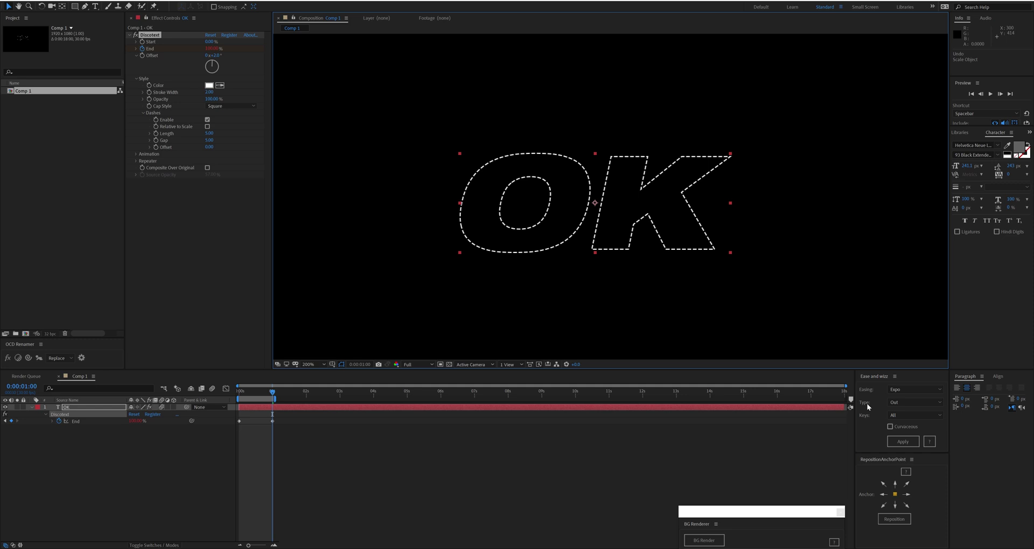
{"action": "left_click", "coordinate": [210, 133]}
{"action": "type", "text": "20"}
{"action": "key", "text": "Return"}
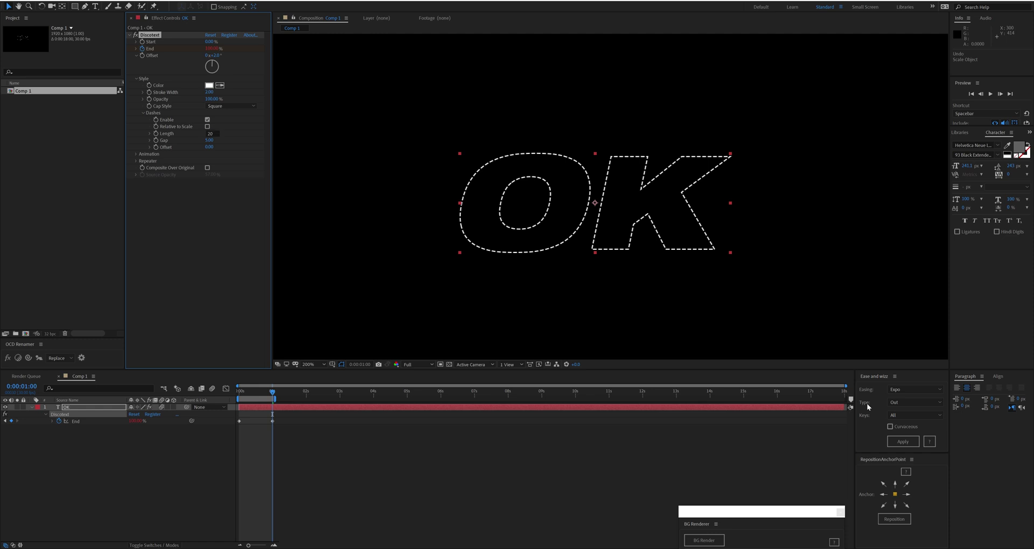
{"action": "key", "text": "Tab"}
{"action": "type", "text": "40"}
{"action": "key", "text": "Return"}
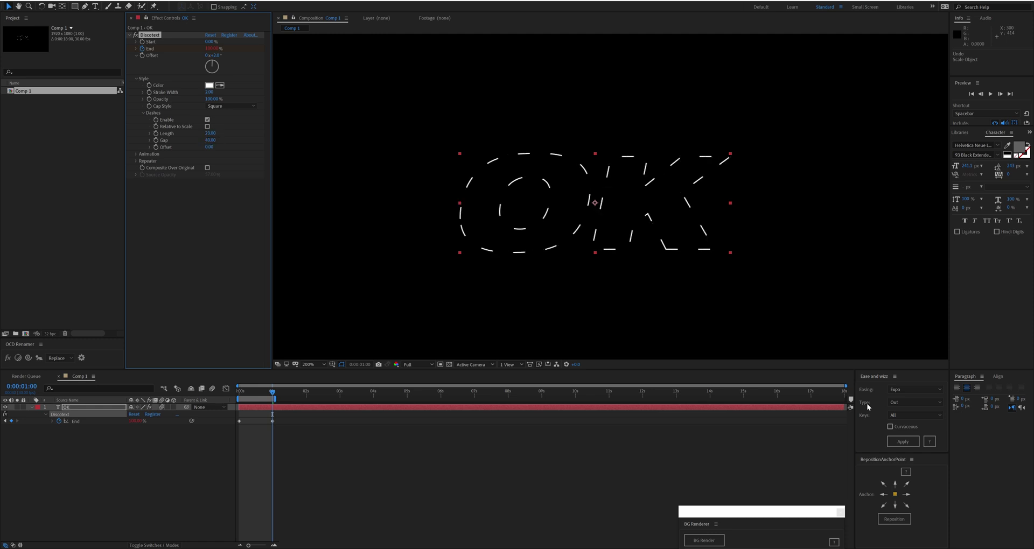
{"action": "left_click_drag", "start_coordinate": [210, 147], "coordinate": [314, 147]}
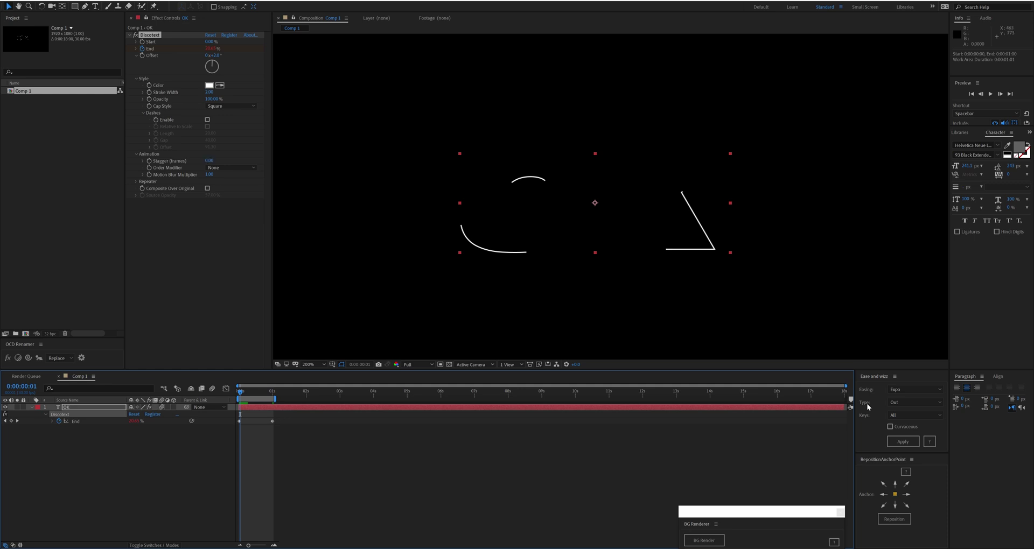
Step: Set the animation's Stagger to 5 frames and preview the outline drawing on
{"action": "key", "text": "k"}
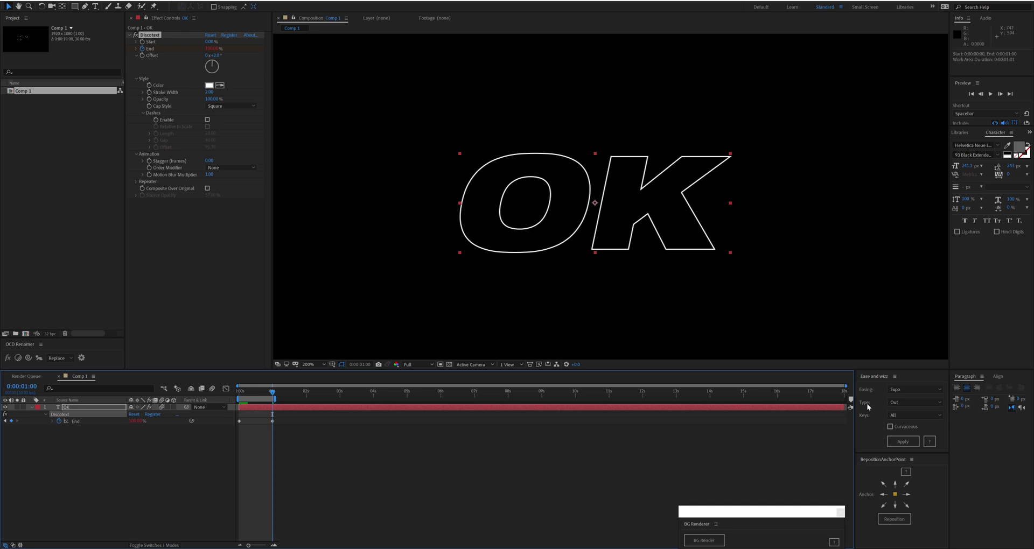
{"action": "left_click", "coordinate": [209, 160]}
{"action": "type", "text": "5"}
{"action": "key", "text": "Return"}
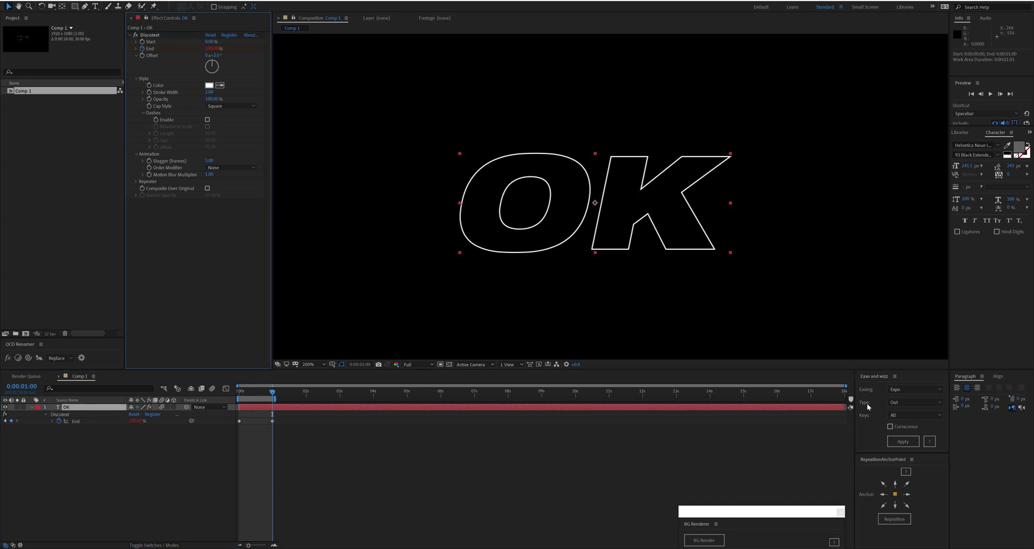
{"action": "key", "text": "space"}
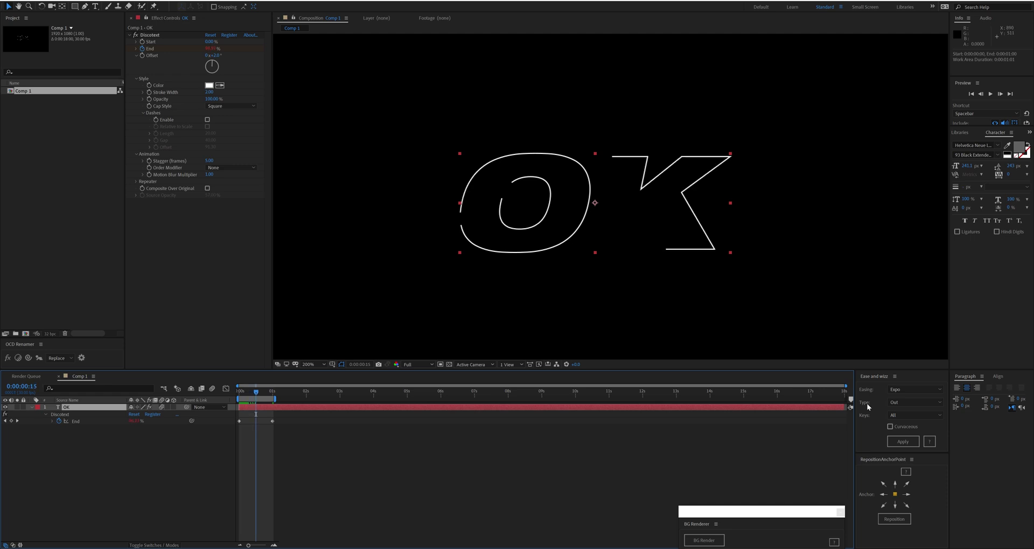
Step: Try the Reverse and Random options of the Order Modifier, and set it back to None
{"action": "left_click", "coordinate": [231, 167]}
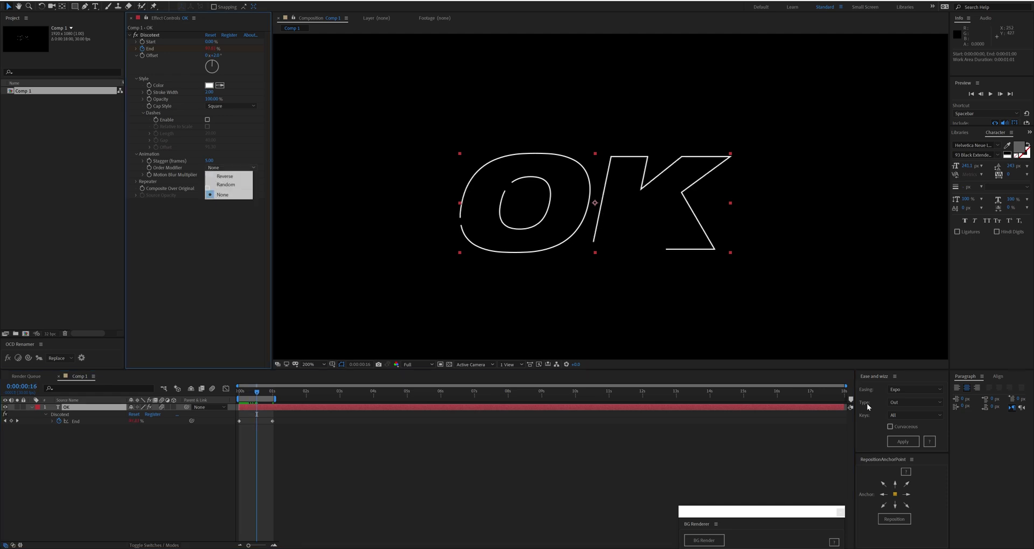
{"action": "left_click", "coordinate": [229, 176]}
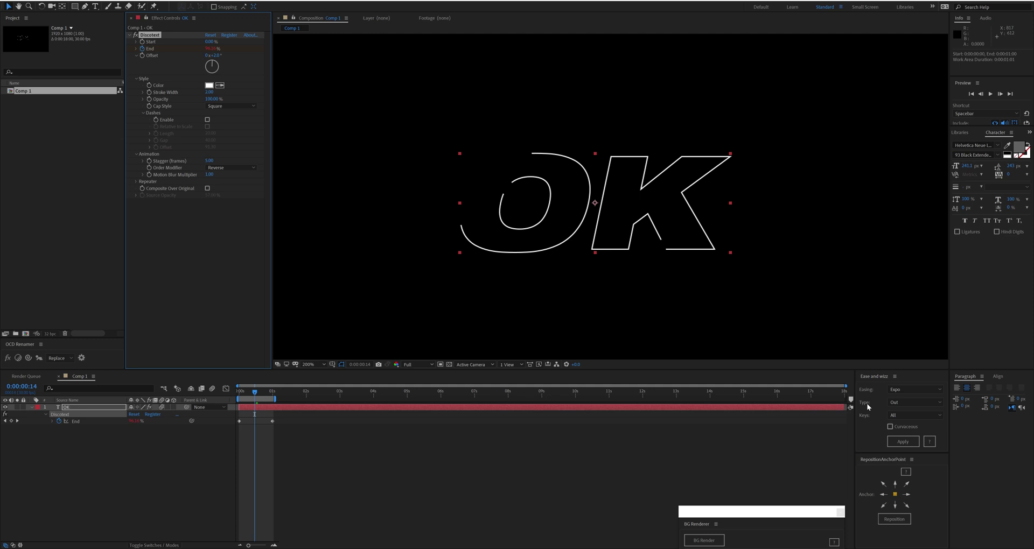
{"action": "left_click", "coordinate": [230, 167]}
{"action": "left_click", "coordinate": [229, 184]}
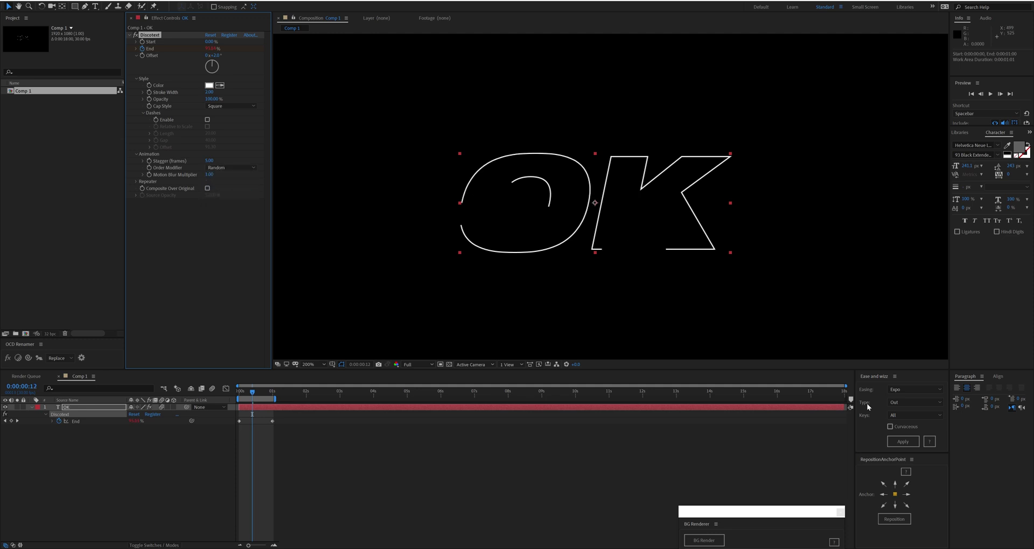
{"action": "left_click", "coordinate": [231, 167]}
{"action": "left_click", "coordinate": [222, 195]}
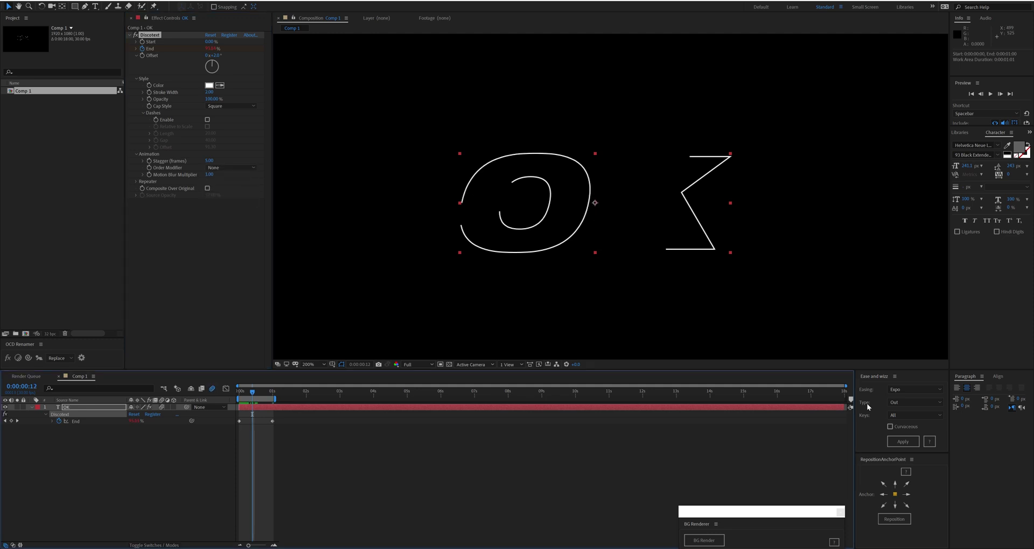
Step: Review the motion blur shutter settings in the composition's advanced settings
{"action": "key", "text": "ctrl+k"}
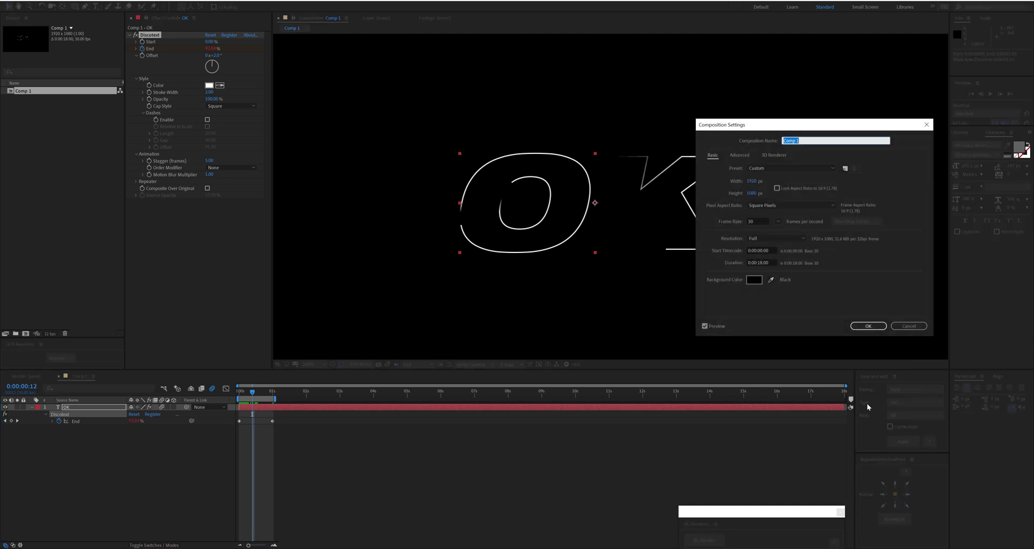
{"action": "key", "text": "ctrl+Tab"}
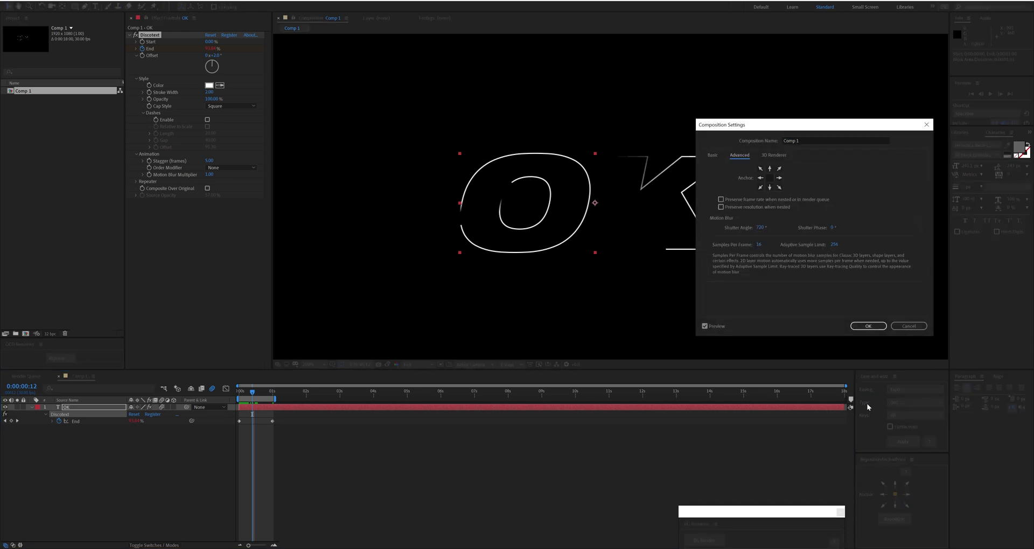
{"action": "key", "text": "Return"}
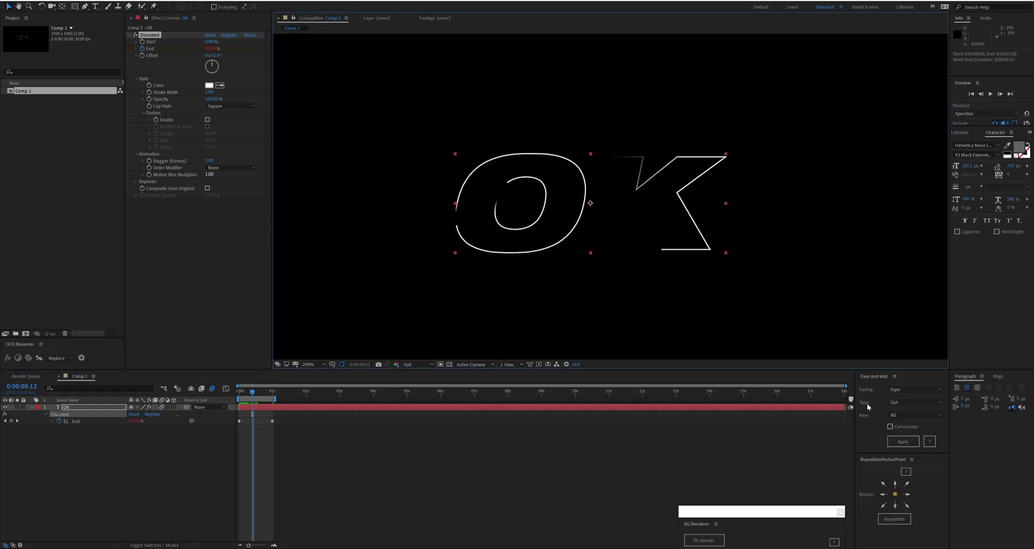
Step: Try Motion Blur Multiplier values of 2 and 0 on the partly drawn outline
{"action": "left_click", "coordinate": [209, 175]}
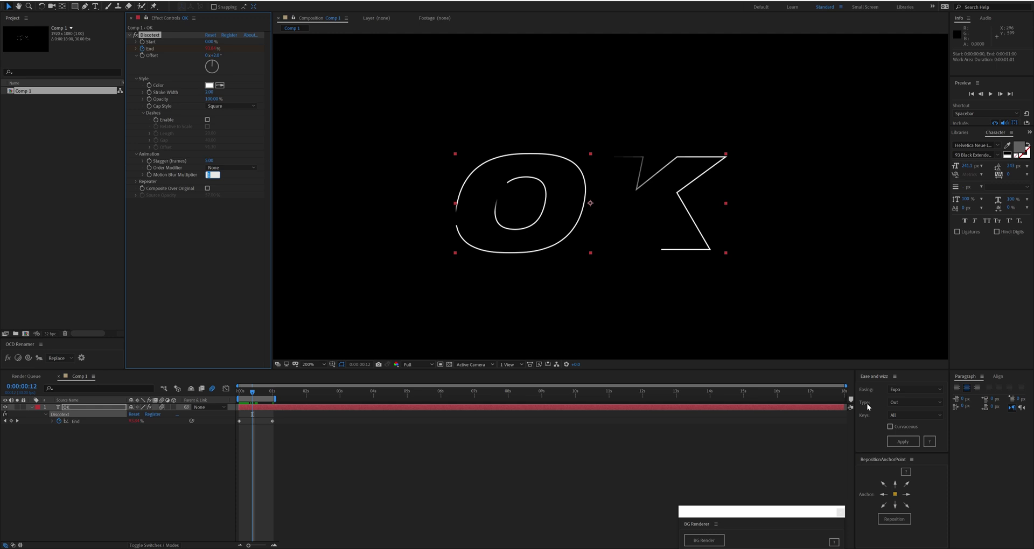
{"action": "type", "text": "2"}
{"action": "key", "text": "Return"}
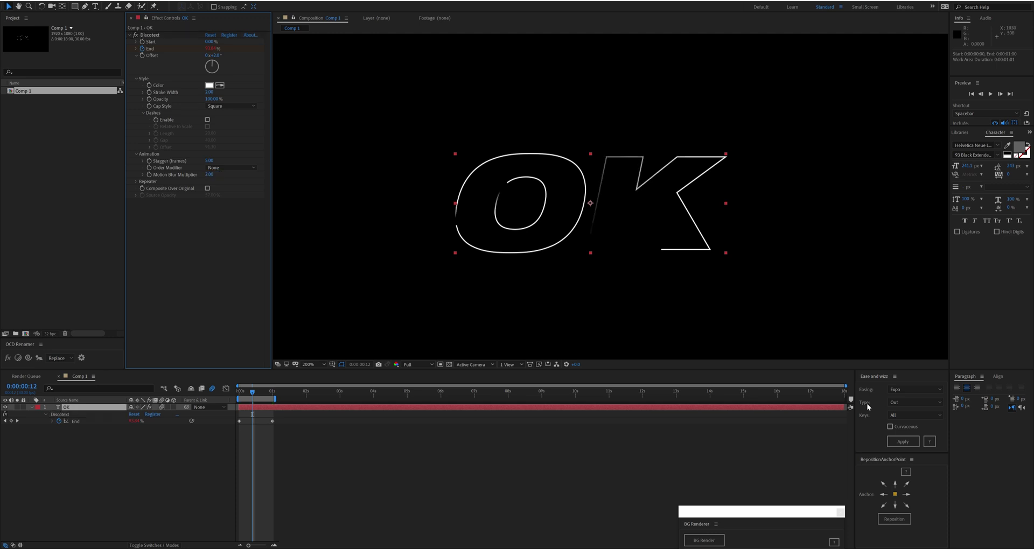
{"action": "left_click", "coordinate": [209, 174]}
{"action": "type", "text": "0"}
{"action": "key", "text": "Return"}
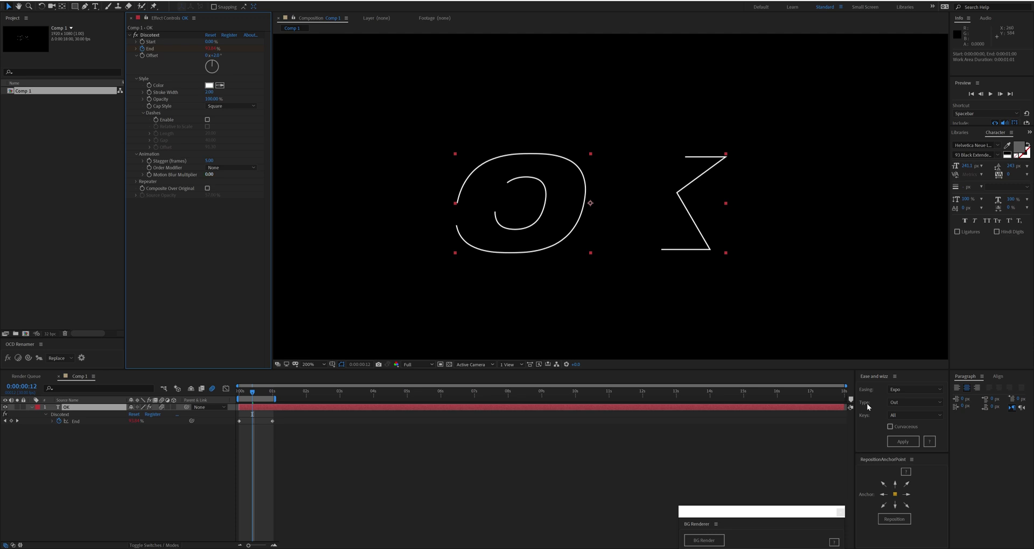
Step: Restore the Motion Blur Multiplier to 1 and recheck the composition's advanced motion blur settings
{"action": "key", "text": "Return"}
{"action": "key", "text": "Return"}
{"action": "key", "text": "ctrl+k"}
{"action": "key", "text": "ctrl+Tab"}
{"action": "key", "text": "Escape"}
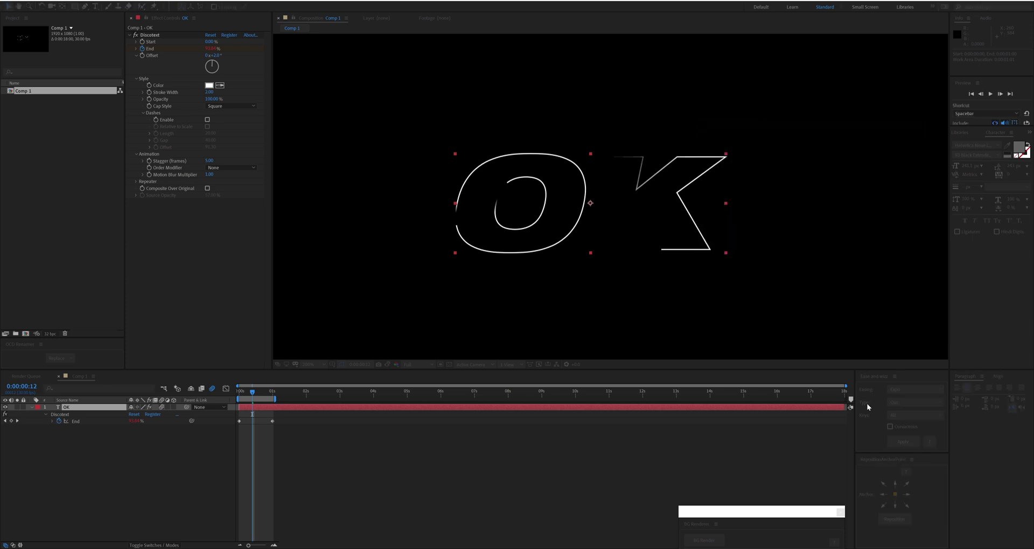
Step: Set the Motion Blur Multiplier to 2
{"action": "left_click", "coordinate": [209, 175]}
{"action": "type", "text": "2"}
{"action": "key", "text": "Return"}
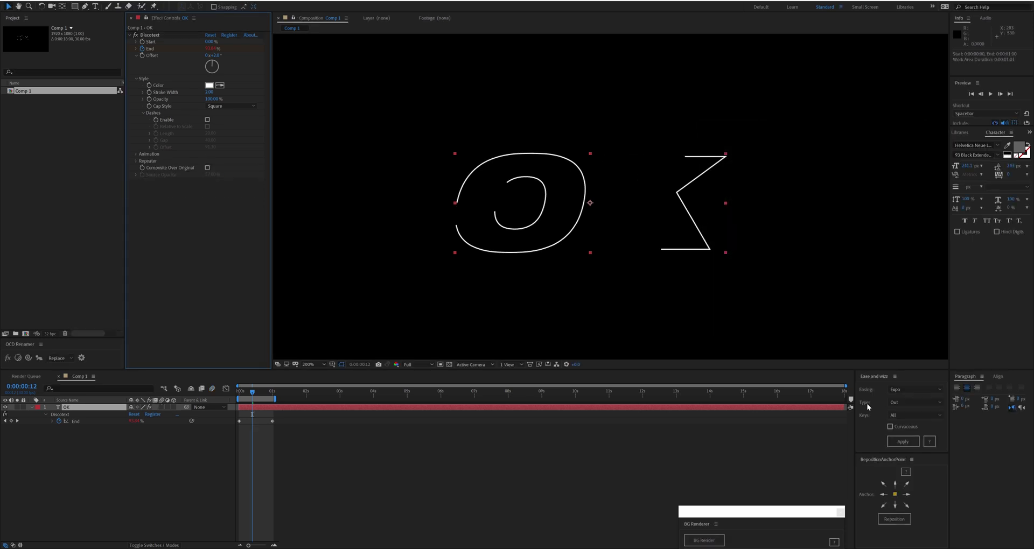
Step: Set the Repeater's number of Copies to 10
{"action": "left_click", "coordinate": [137, 162]}
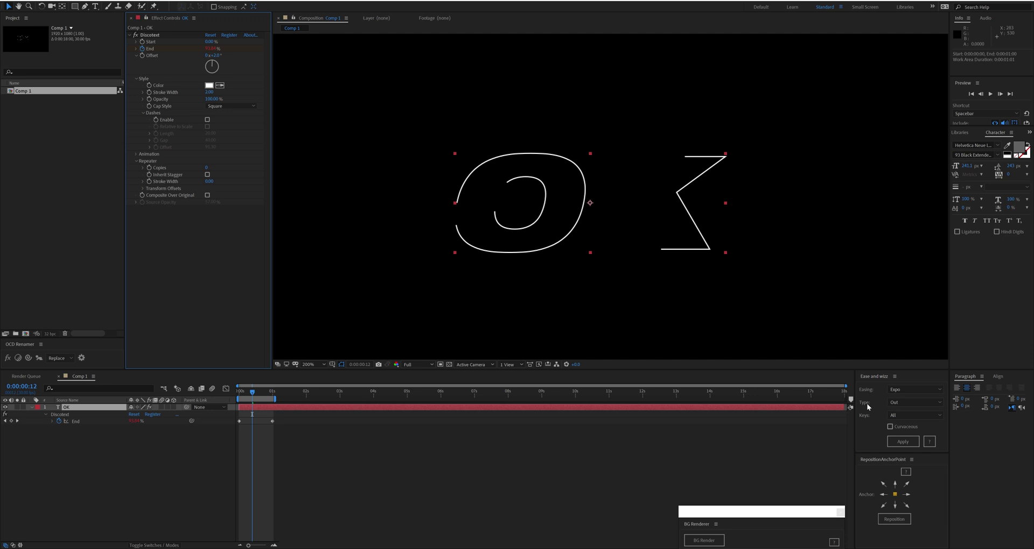
{"action": "left_click_drag", "start_coordinate": [581, 204], "coordinate": [533, 176]}
{"action": "scroll", "coordinate": [543, 177], "scroll_direction": "down", "scroll_amount": 1}
{"action": "left_click", "coordinate": [207, 168]}
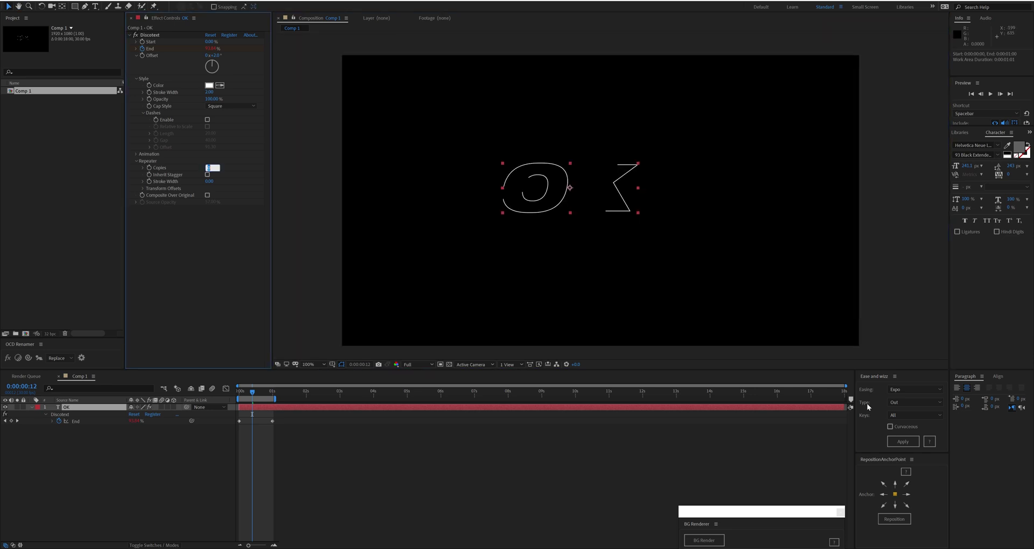
{"action": "type", "text": "10"}
{"action": "key", "text": "Return"}
Step: Set both Translate X and Translate Y to 10 in the Repeater's Transform Offsets
{"action": "left_click", "coordinate": [143, 189]}
{"action": "left_click", "coordinate": [209, 202]}
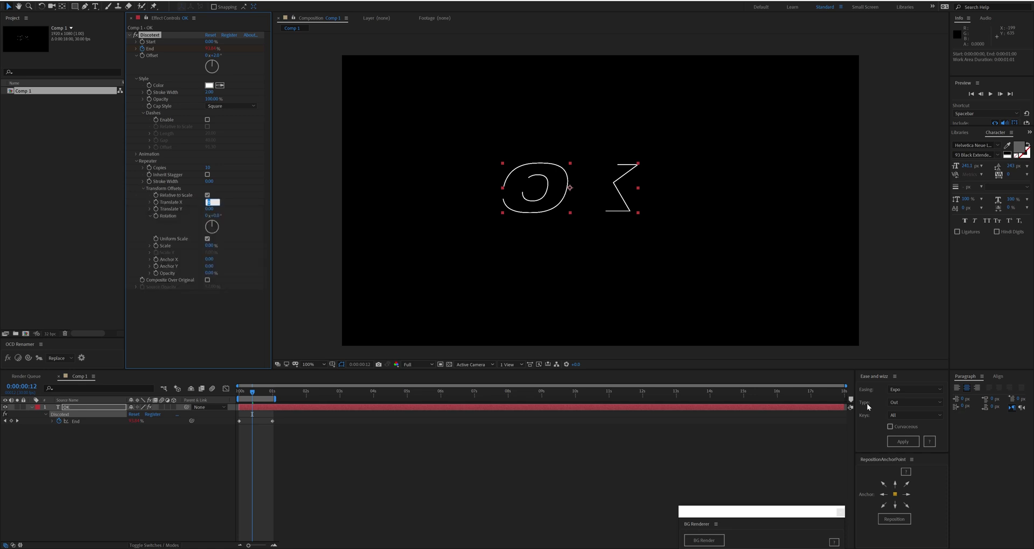
{"action": "type", "text": "10"}
{"action": "key", "text": "Tab"}
{"action": "type", "text": "10"}
{"action": "key", "text": "Return"}
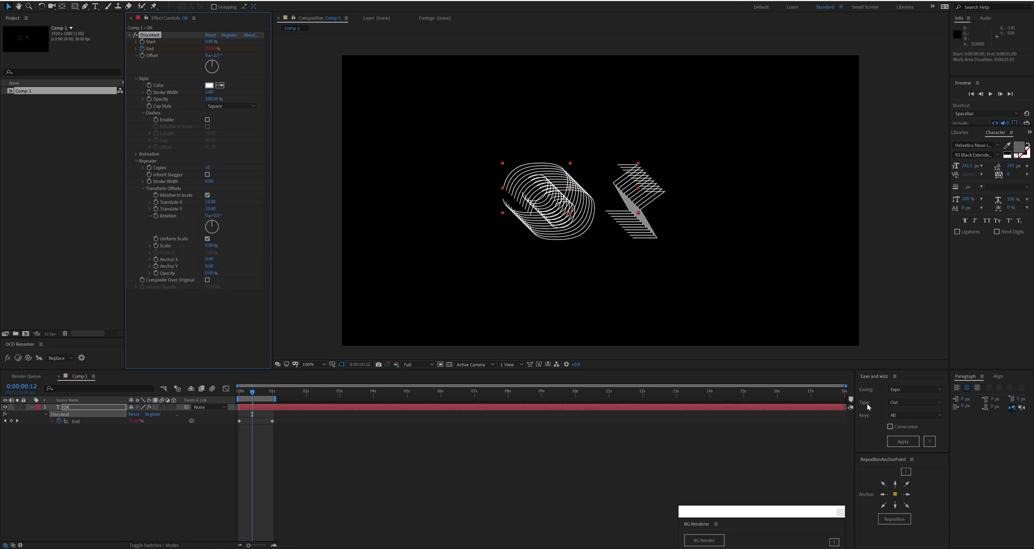
Step: Set the Repeater's Opacity offset to -10%
{"action": "left_click", "coordinate": [209, 273]}
{"action": "type", "text": "-10"}
{"action": "key", "text": "Return"}
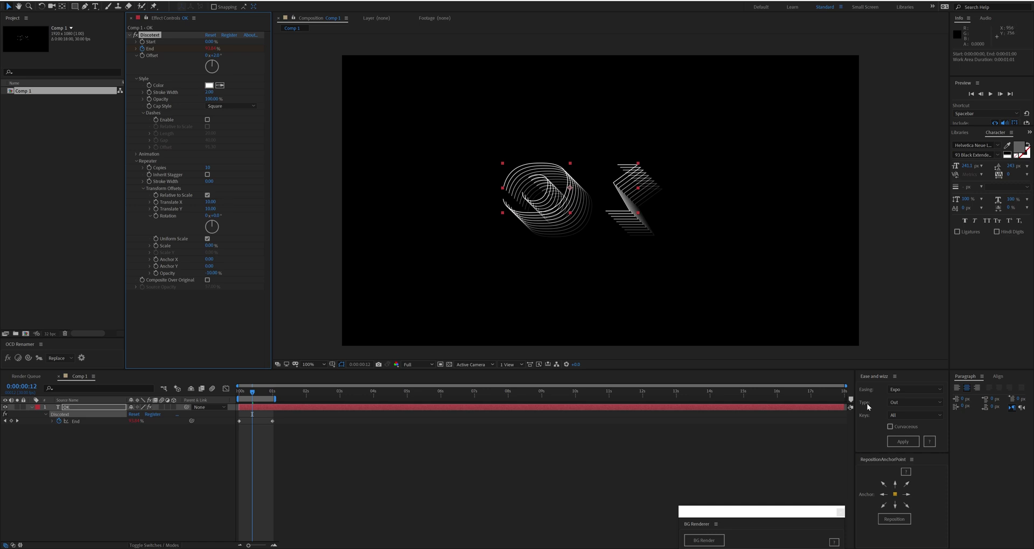
Step: Try scaling the OK text with the Repeater's Relative to Scale on, and again with the option turned off
{"action": "left_click_drag", "start_coordinate": [638, 163], "coordinate": [703, 168]}
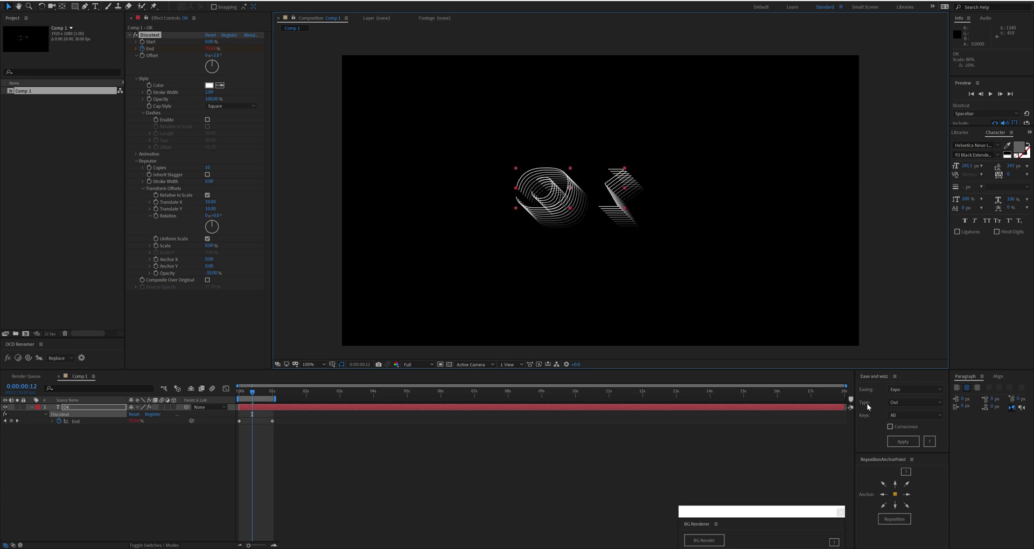
{"action": "left_click", "coordinate": [207, 195]}
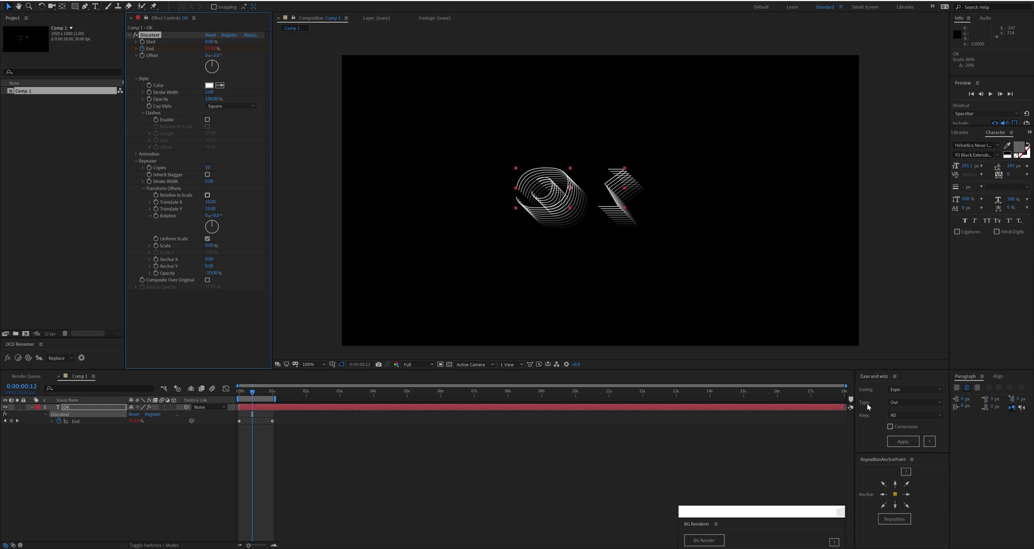
{"action": "left_click_drag", "start_coordinate": [625, 168], "coordinate": [619, 187]}
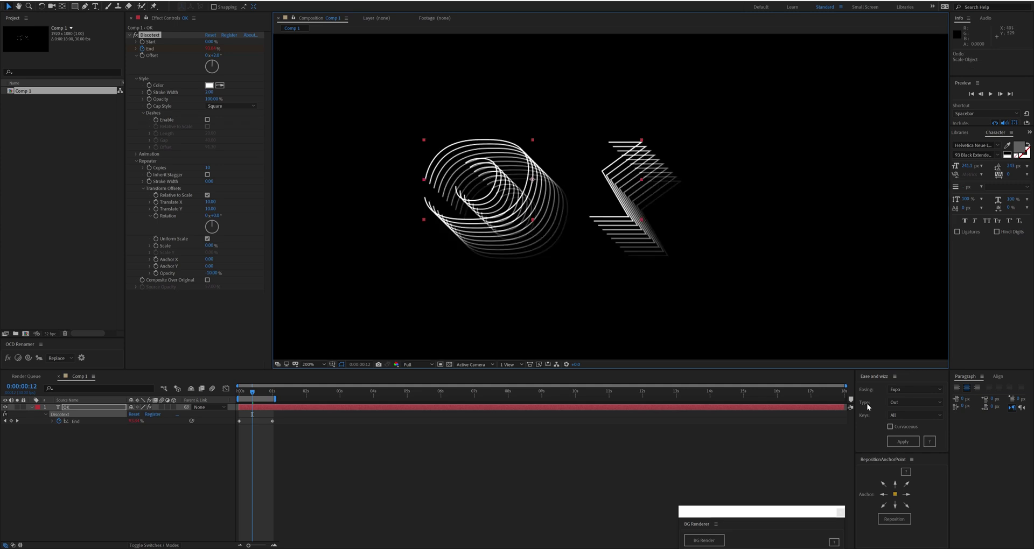
Step: Compare the animation playback with the Repeater's Inherit Stagger enabled and again with it disabled
{"action": "left_click", "coordinate": [207, 175]}
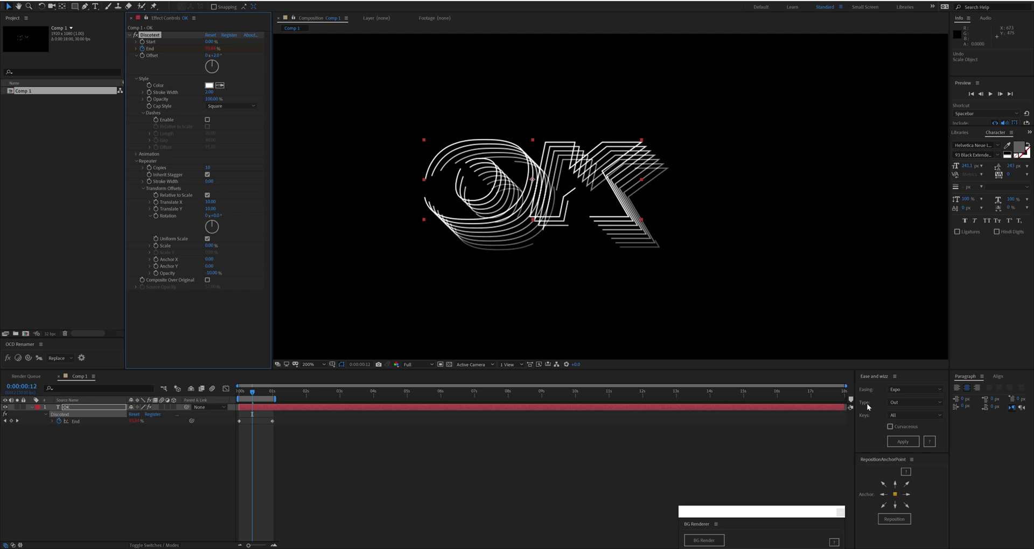
{"action": "key", "text": "space"}
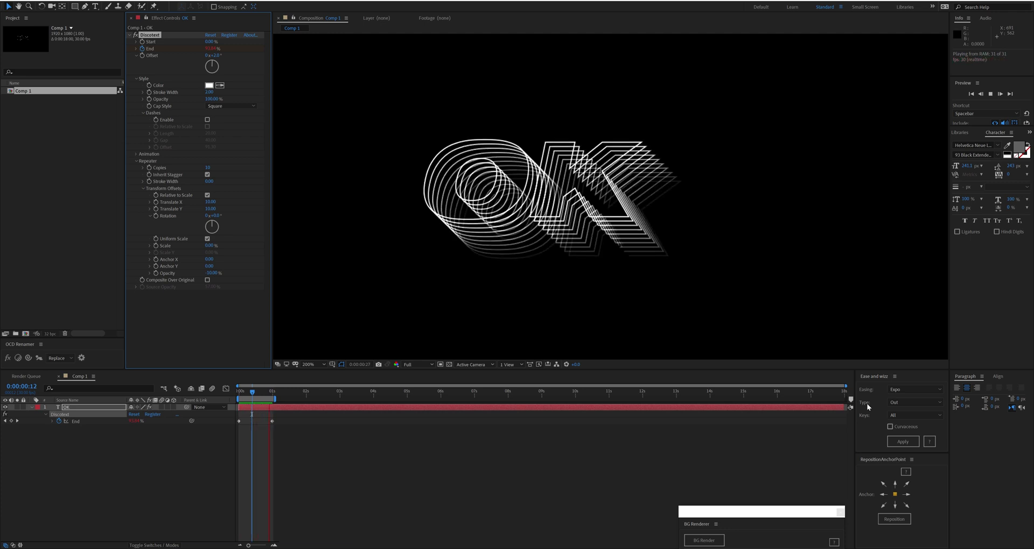
{"action": "key", "text": "space"}
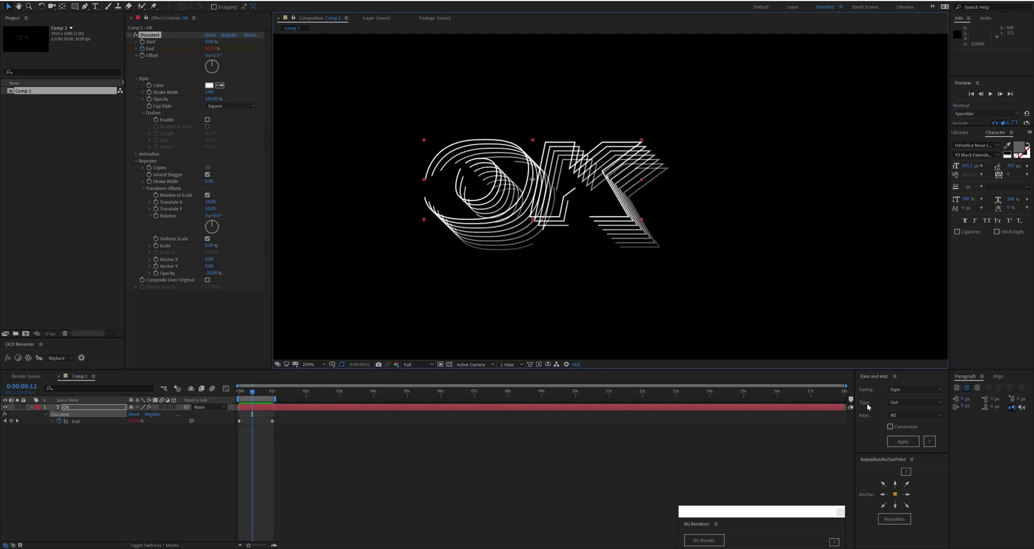
{"action": "left_click", "coordinate": [207, 175]}
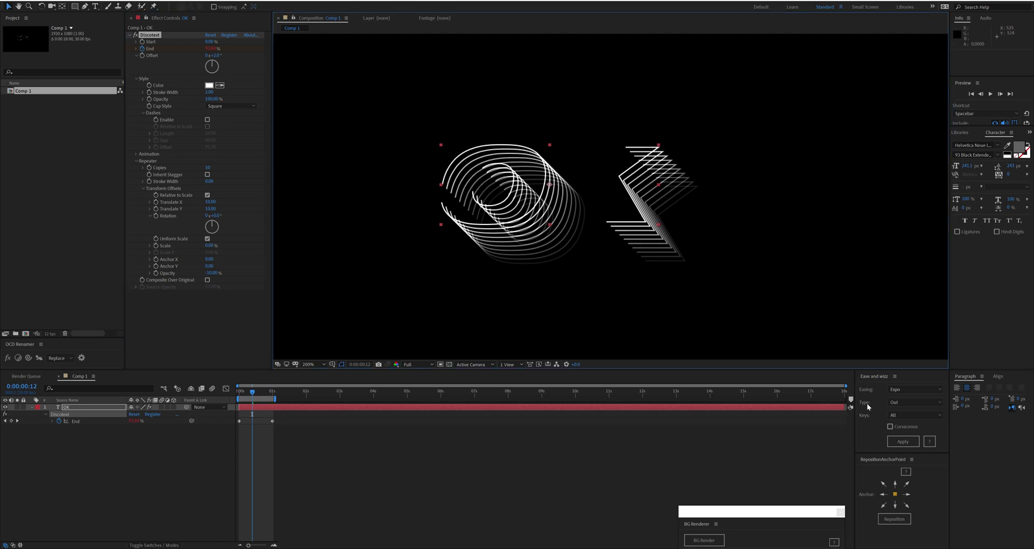
{"action": "key", "text": "space"}
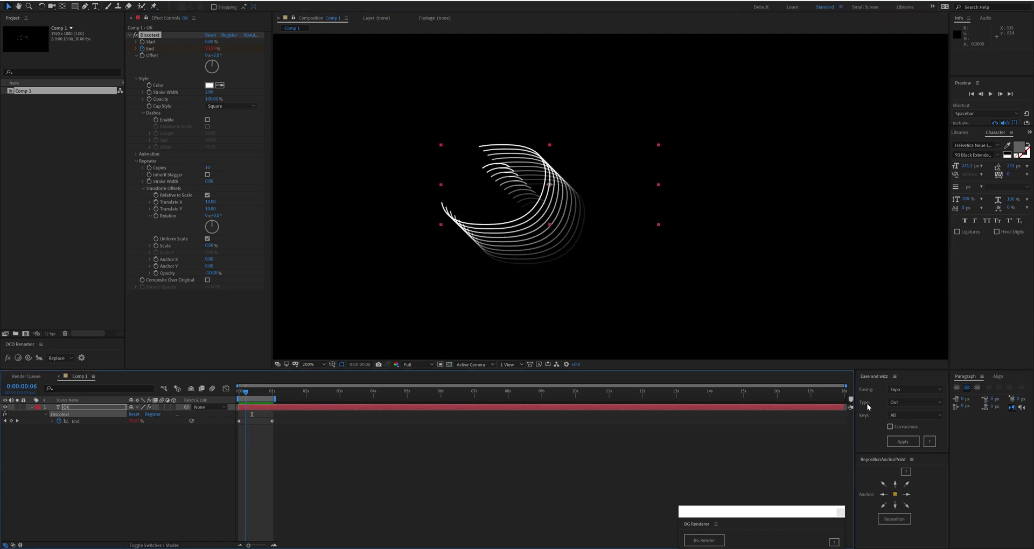
{"action": "key", "text": "space"}
{"action": "key", "text": "space"}
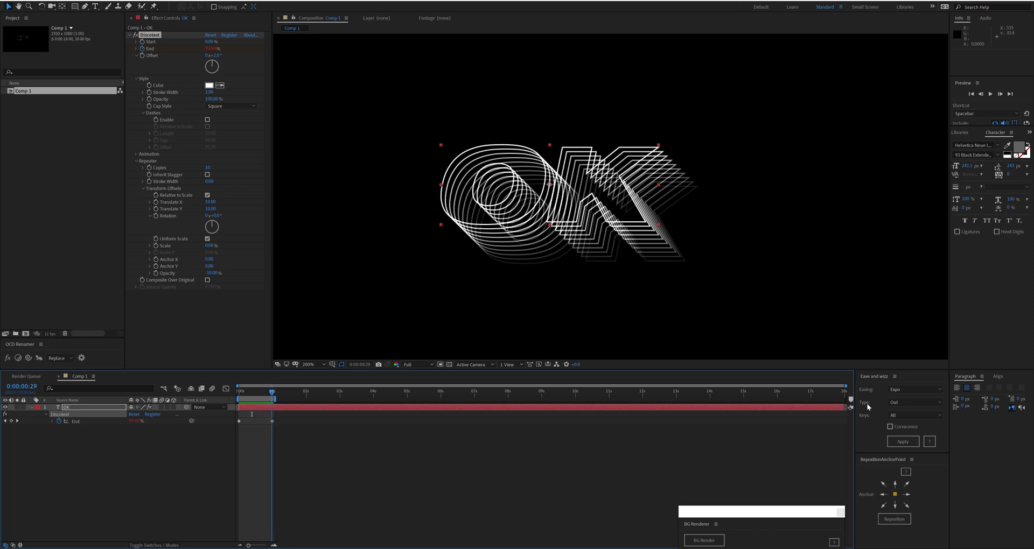
Step: Reset the Repeater's Translate X and Translate Y to 0 and set its Rotation offset to 10°
{"action": "left_click", "coordinate": [216, 216]}
{"action": "type", "text": "10"}
{"action": "key", "text": "Return"}
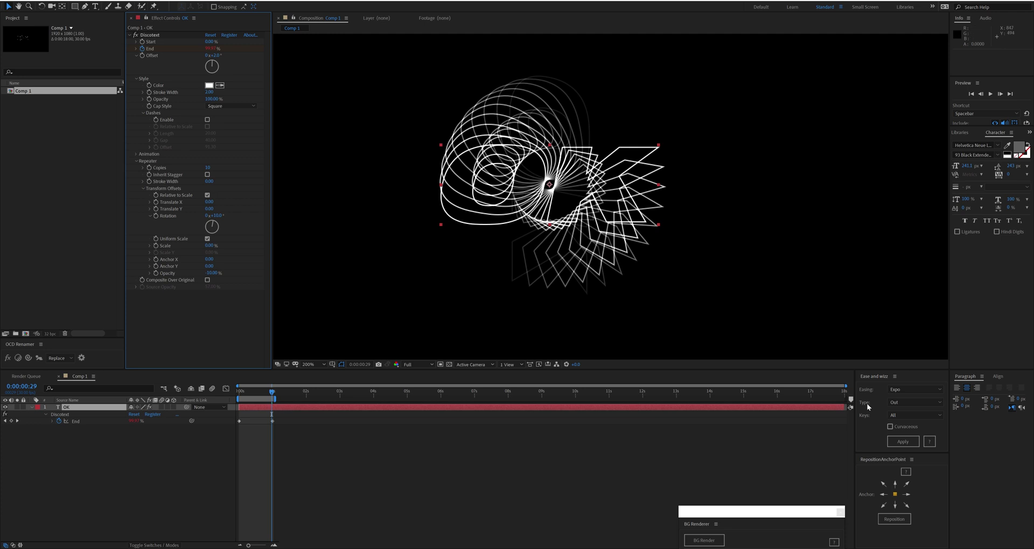
Step: Move the layer's anchor point to the upper-left corner of the OK text, and undo the move
{"action": "left_click_drag", "start_coordinate": [549, 185], "coordinate": [440, 147]}
{"action": "key", "text": "y"}
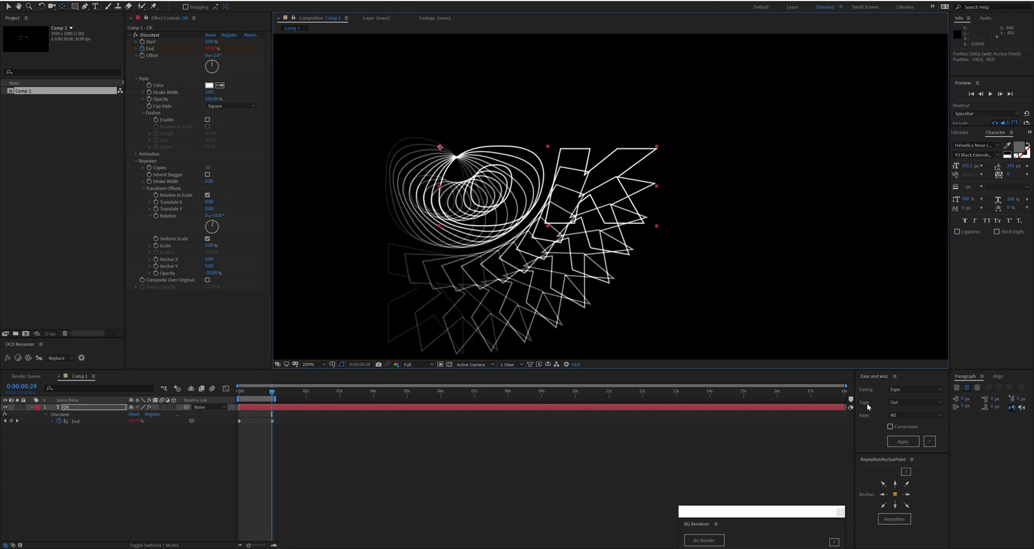
{"action": "key", "text": "ctrl+z"}
Step: Set the Repeater's Rotation offset to 0° and its Scale offset to 10%
{"action": "left_click", "coordinate": [217, 216]}
{"action": "type", "text": "0"}
{"action": "key", "text": "Tab"}
{"action": "type", "text": "1"}
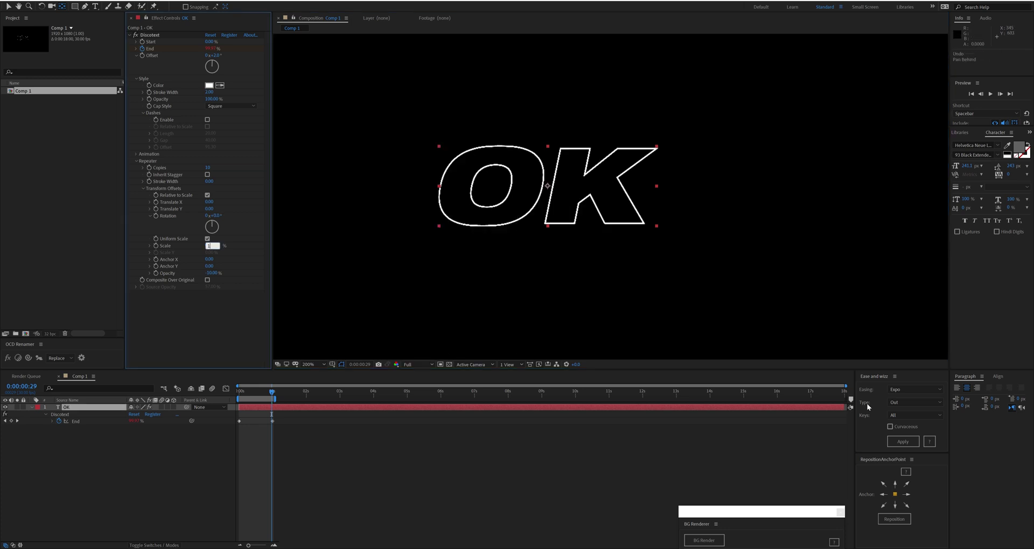
{"action": "type", "text": "0"}
{"action": "key", "text": "Return"}
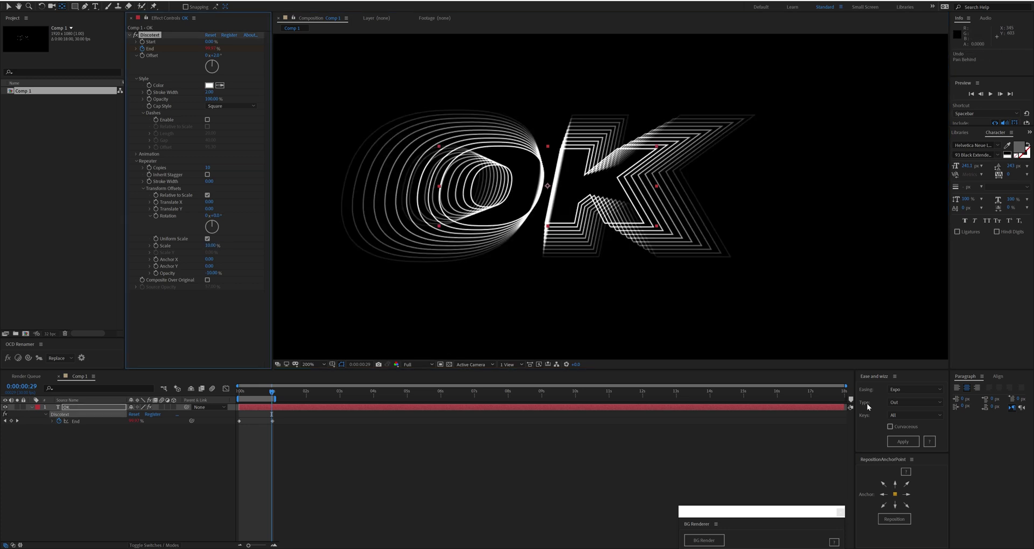
Step: Set the Repeater's Scale offset to 20% and examine the outline thickness of the K's copies up close
{"action": "key", "text": "slash"}
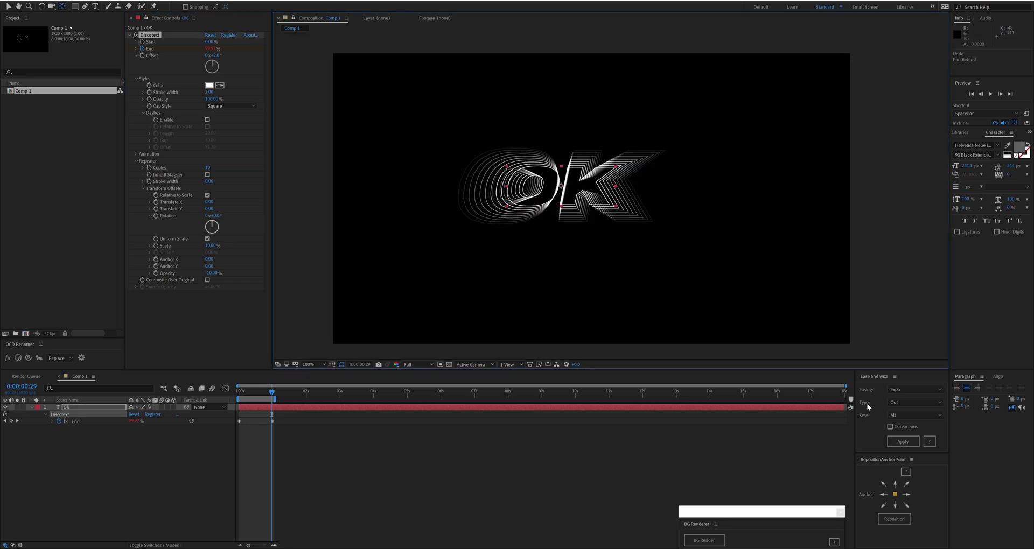
{"action": "left_click", "coordinate": [210, 245]}
{"action": "type", "text": "20"}
{"action": "key", "text": "Return"}
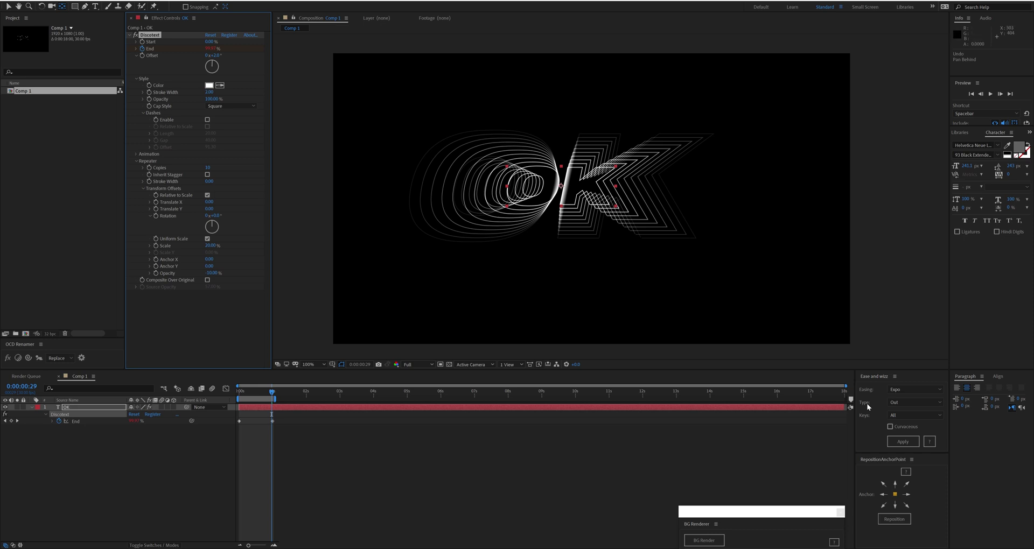
{"action": "scroll", "coordinate": [537, 118], "scroll_direction": "up", "scroll_amount": 1}
{"action": "left_click_drag", "start_coordinate": [386, 278], "coordinate": [283, 236]}
{"action": "scroll", "coordinate": [284, 237], "scroll_direction": "up", "scroll_amount": 1}
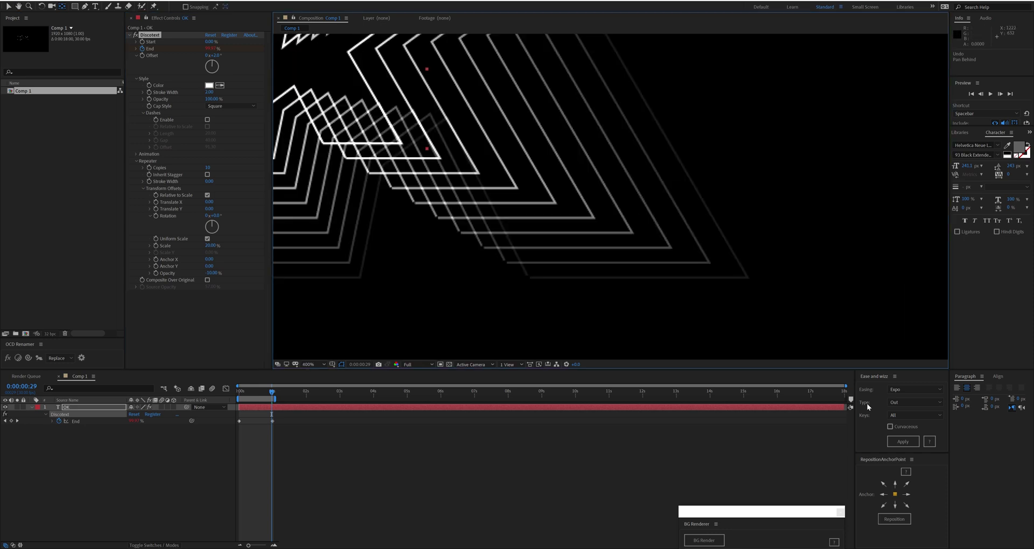
{"action": "scroll", "coordinate": [284, 237], "scroll_direction": "down", "scroll_amount": 1}
Step: Set the Repeater's Scale offset to 50% and examine the enlarged copies across the whole composition
{"action": "left_click", "coordinate": [211, 246]}
{"action": "type", "text": "50"}
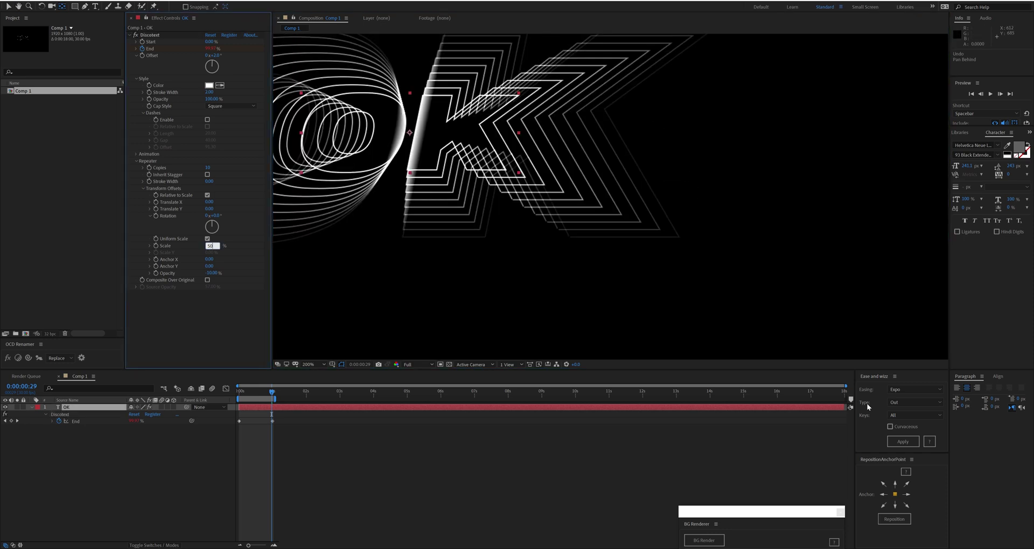
{"action": "key", "text": "Return"}
{"action": "left_click_drag", "start_coordinate": [576, 212], "coordinate": [381, 160]}
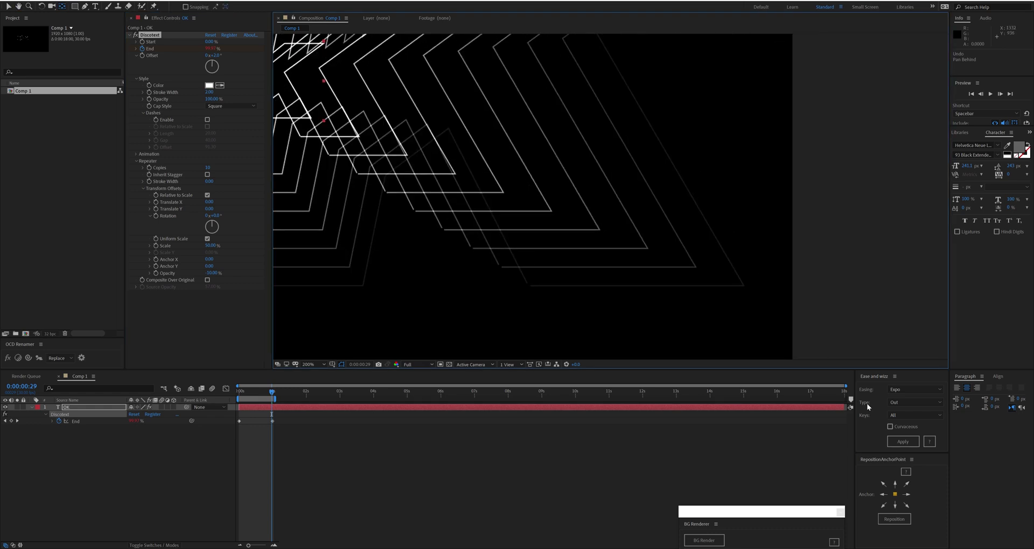
{"action": "left_click_drag", "start_coordinate": [310, 232], "coordinate": [769, 339]}
{"action": "key", "text": "slash"}
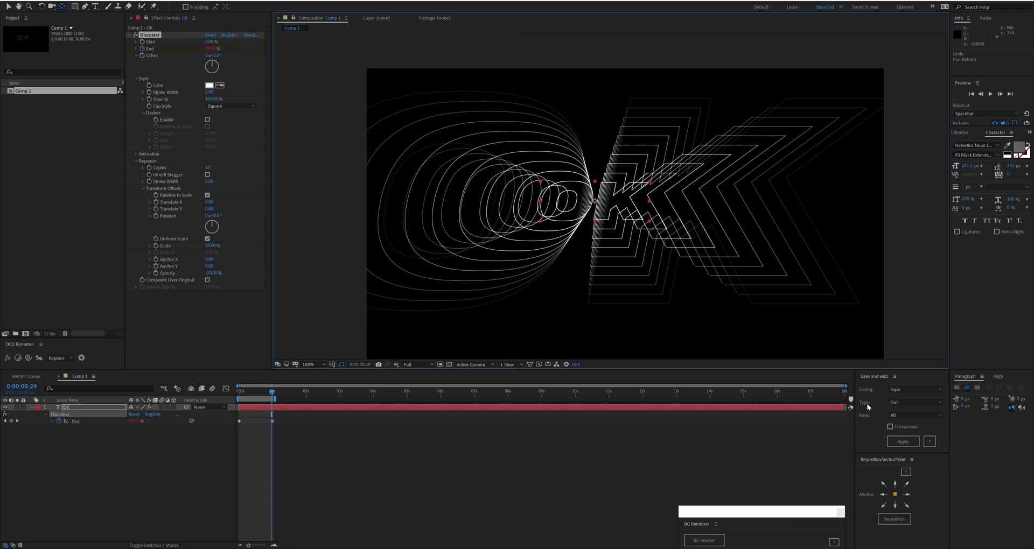
Step: Move the layer's anchor point up and left of the OK text, and set the Repeater's Anchor X to 821 and Anchor Y to 359
{"action": "left_click_drag", "start_coordinate": [595, 201], "coordinate": [434, 122]}
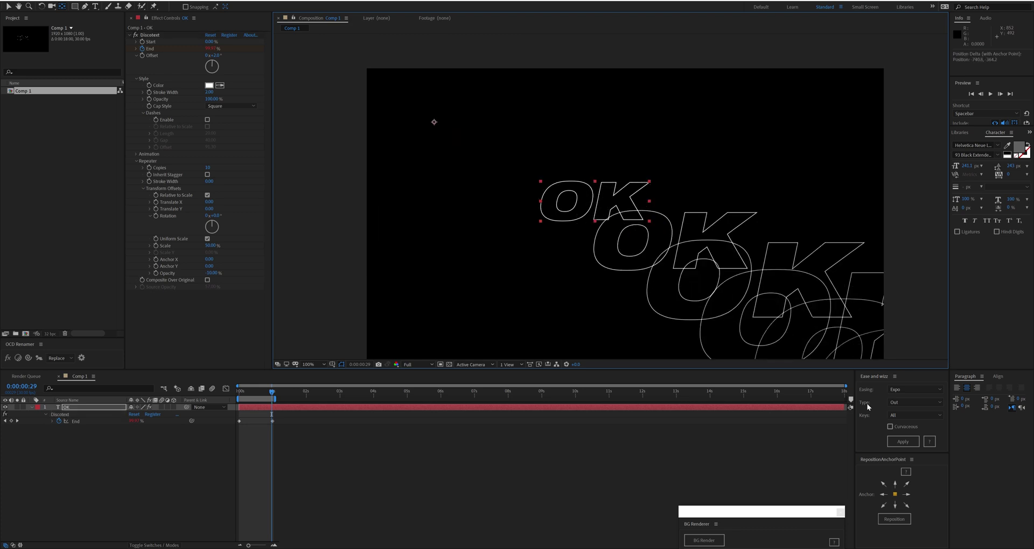
{"action": "left_click_drag", "start_coordinate": [589, 245], "coordinate": [556, 244]}
{"action": "left_click_drag", "start_coordinate": [209, 260], "coordinate": [210, 259]}
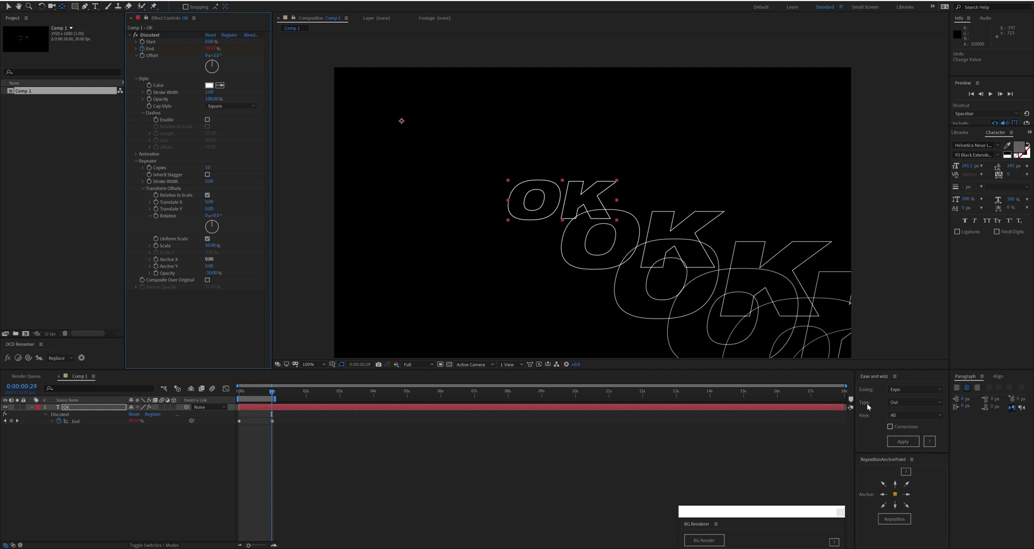
{"action": "type", "text": "821"}
{"action": "key", "text": "Return"}
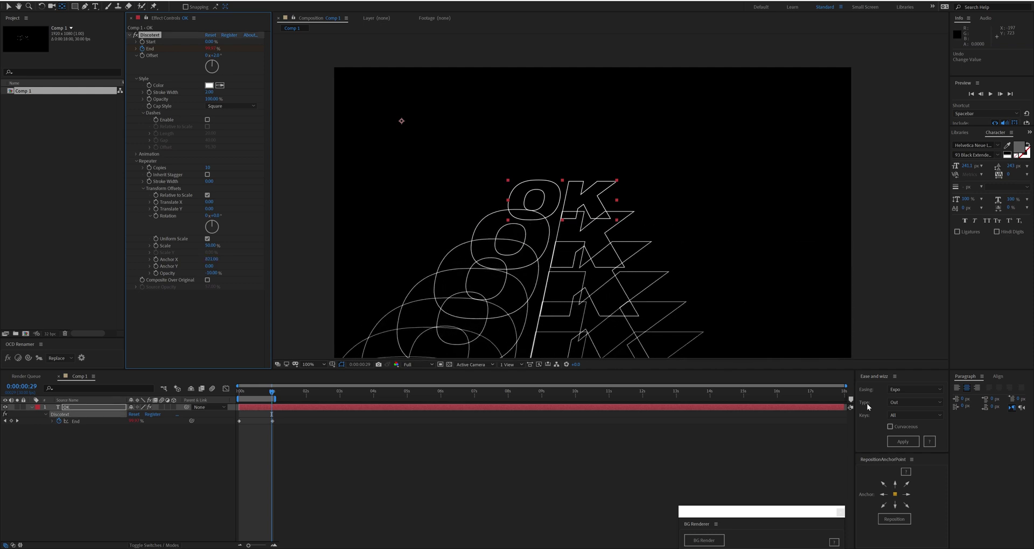
{"action": "left_click_drag", "start_coordinate": [209, 266], "coordinate": [315, 262]}
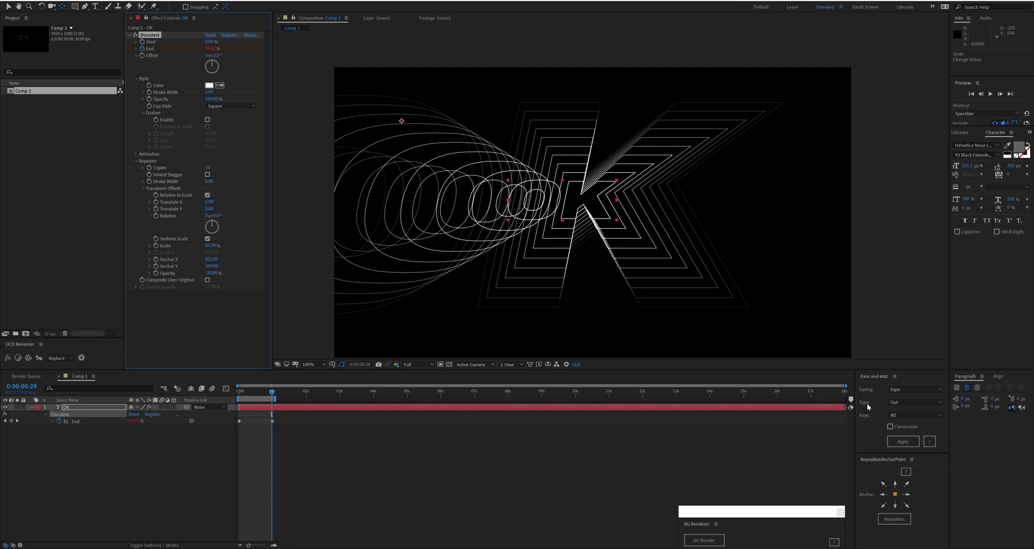
Step: Set the Repeater's Stroke Width offset to 1
{"action": "type", "text": "1"}
{"action": "key", "text": "Return"}
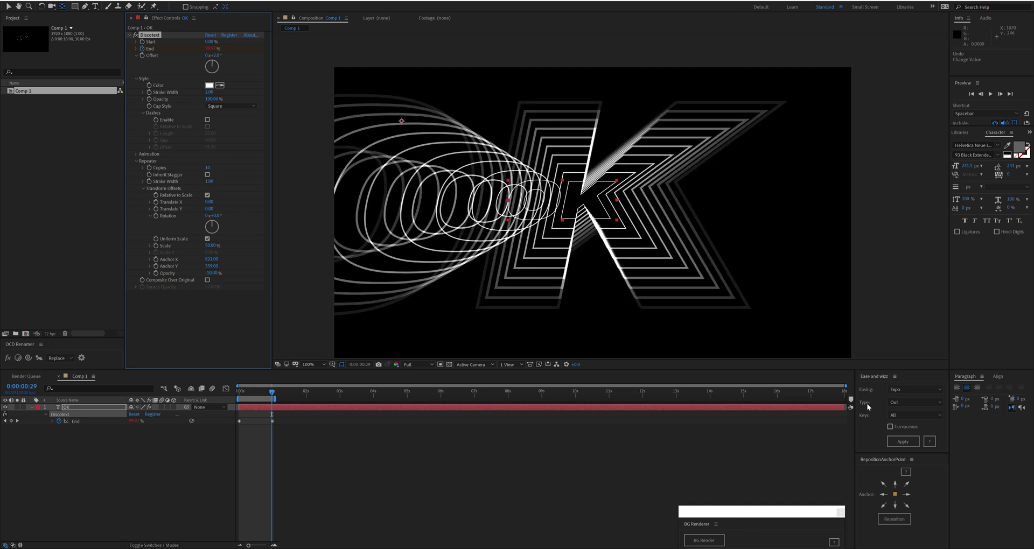
Step: Set the Stroke Width in the Style settings to 5 and the Repeater's Stroke Width offset to -1
{"action": "left_click", "coordinate": [209, 92]}
{"action": "type", "text": "5"}
{"action": "key", "text": "Return"}
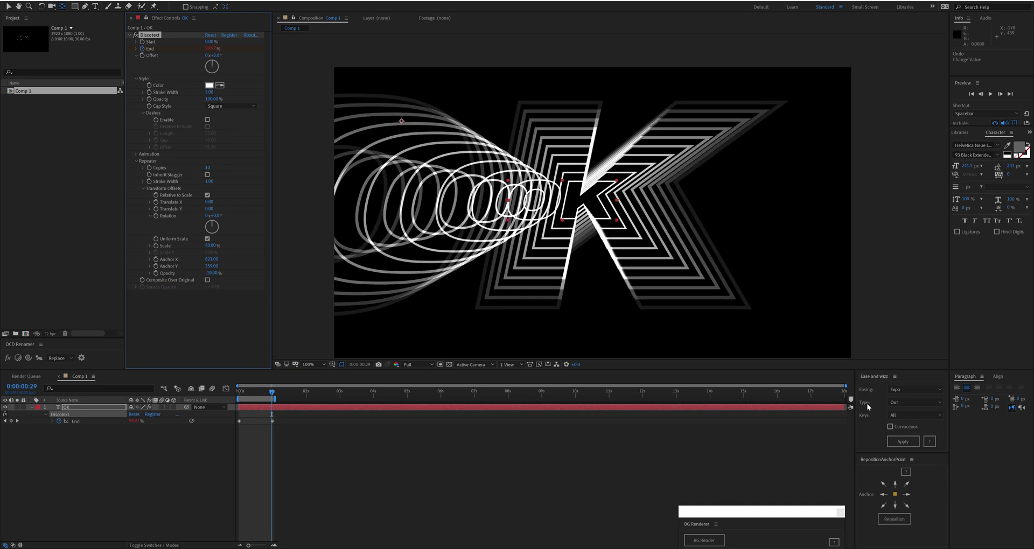
{"action": "type", "text": "-1"}
{"action": "key", "text": "Return"}
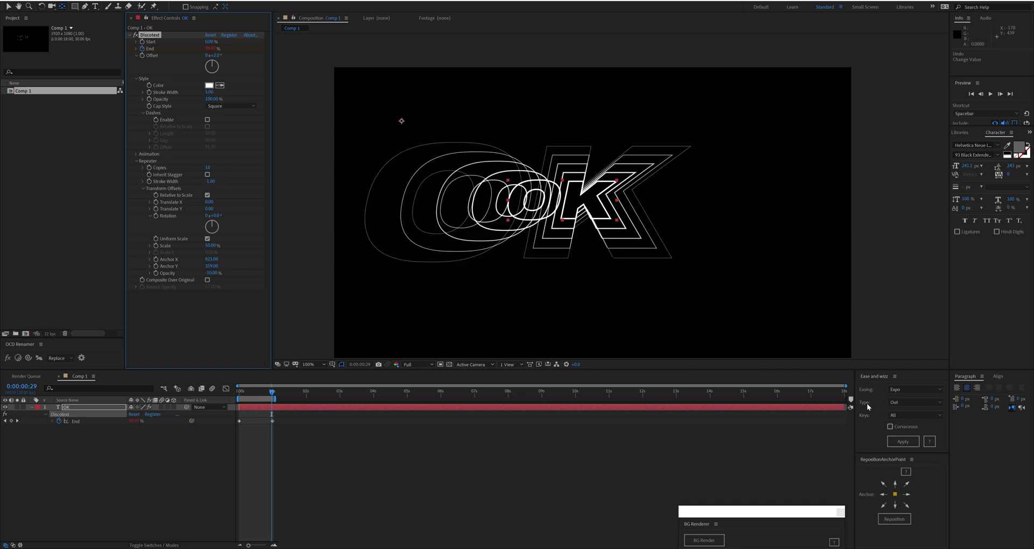